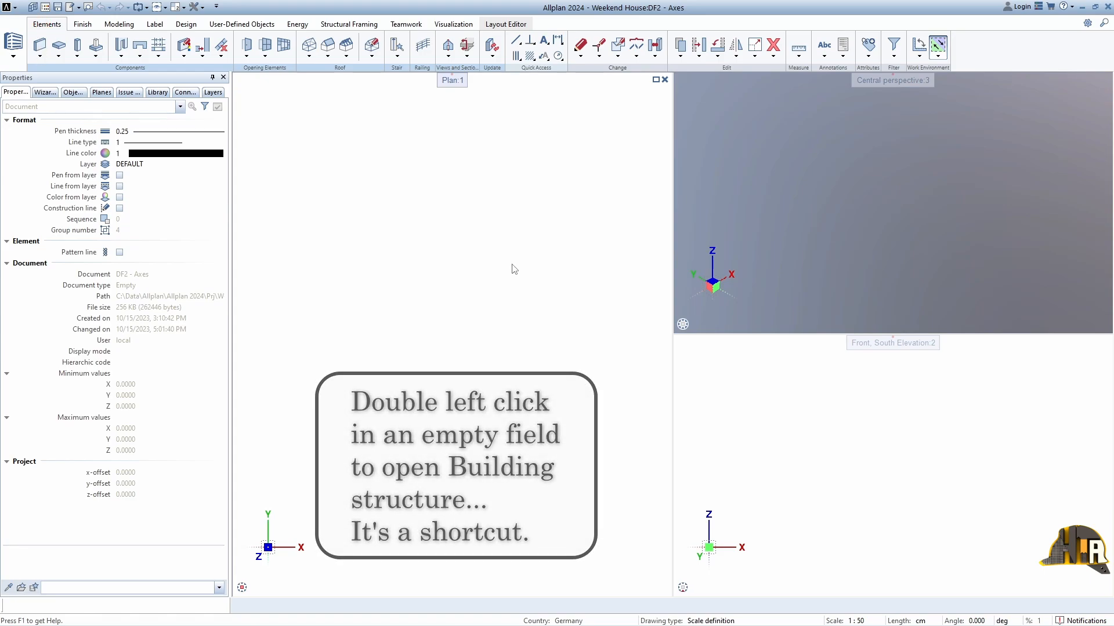
Step: Check in the building structure that the Axes drawing file is current, and enlarge the plan viewport
double_click(513, 269)
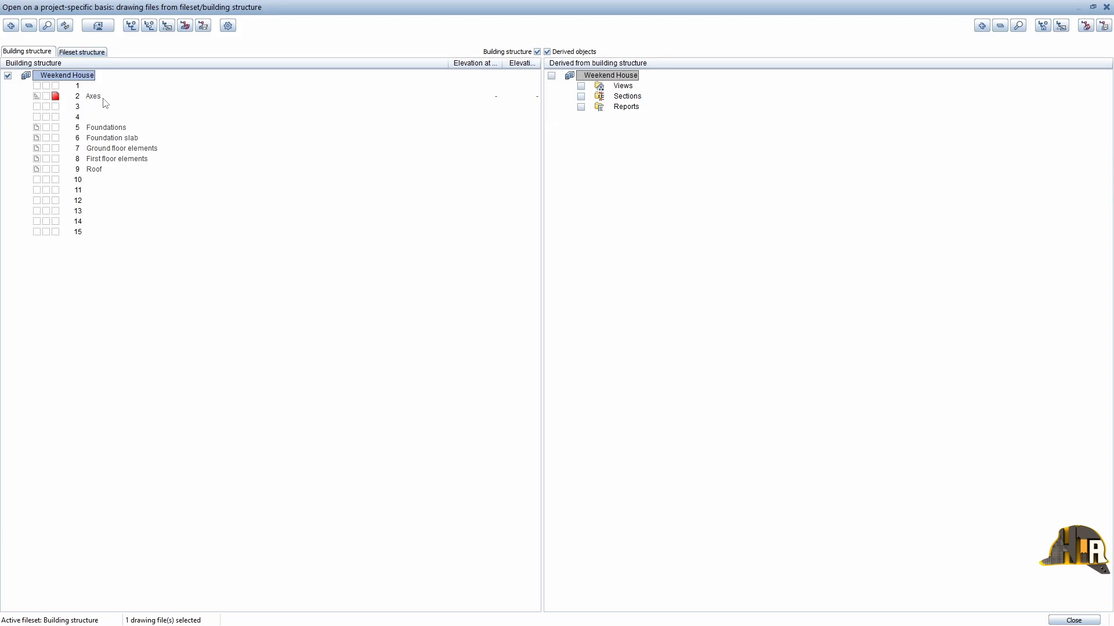
click(1106, 7)
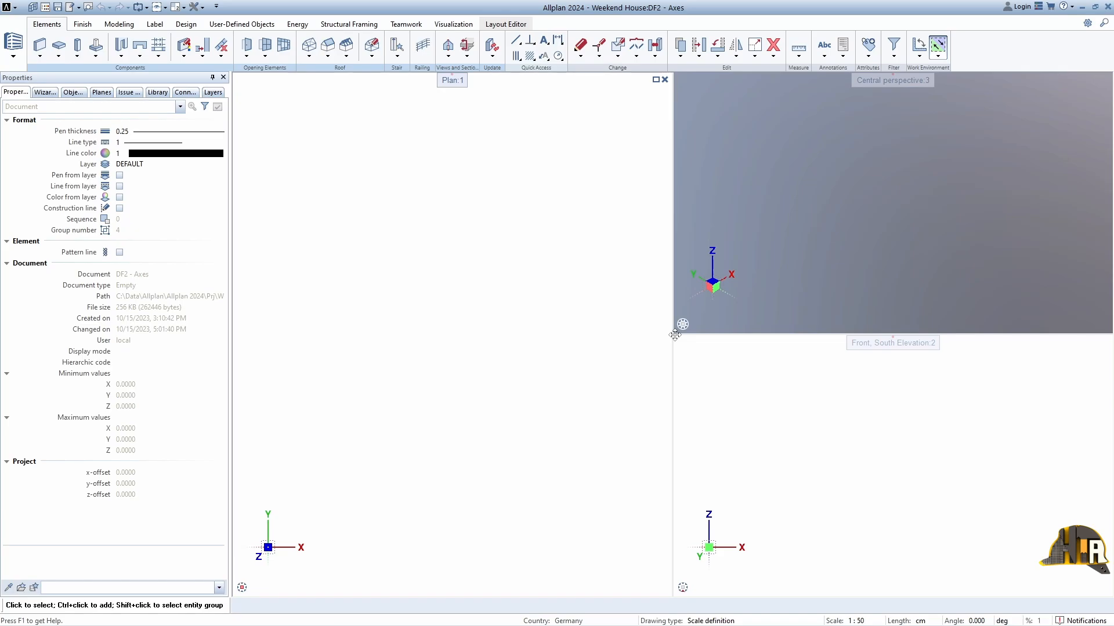
drag(675, 335, 856, 375)
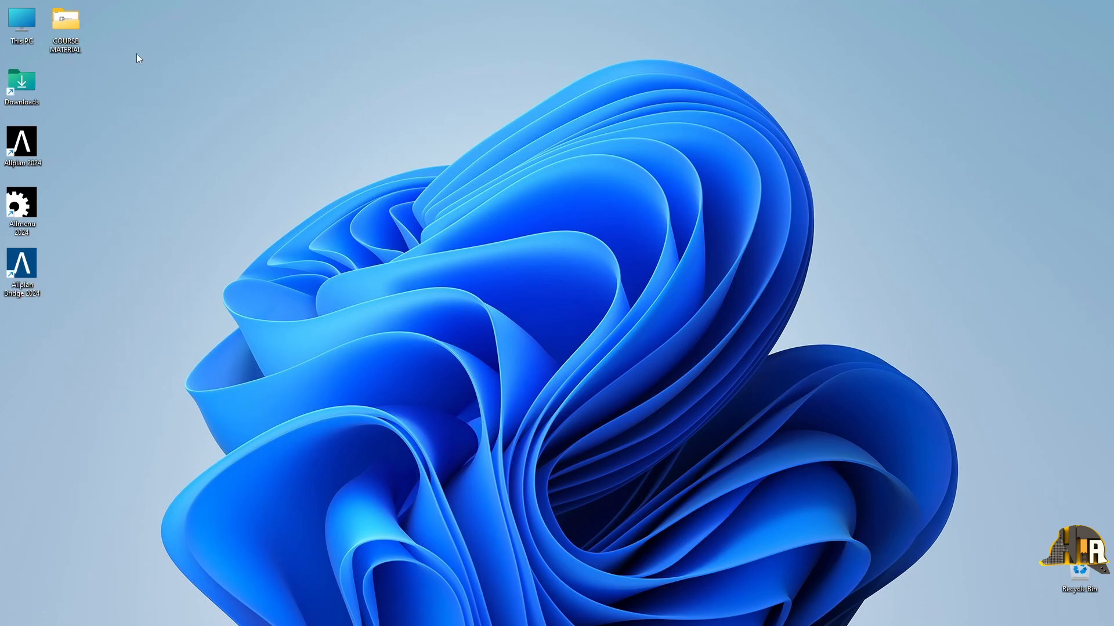
Step: Read the drawing scale in Axes.pdf from the COURSE MATERIAL folder, and set the drawing scale to 1:100
double_click(81, 33)
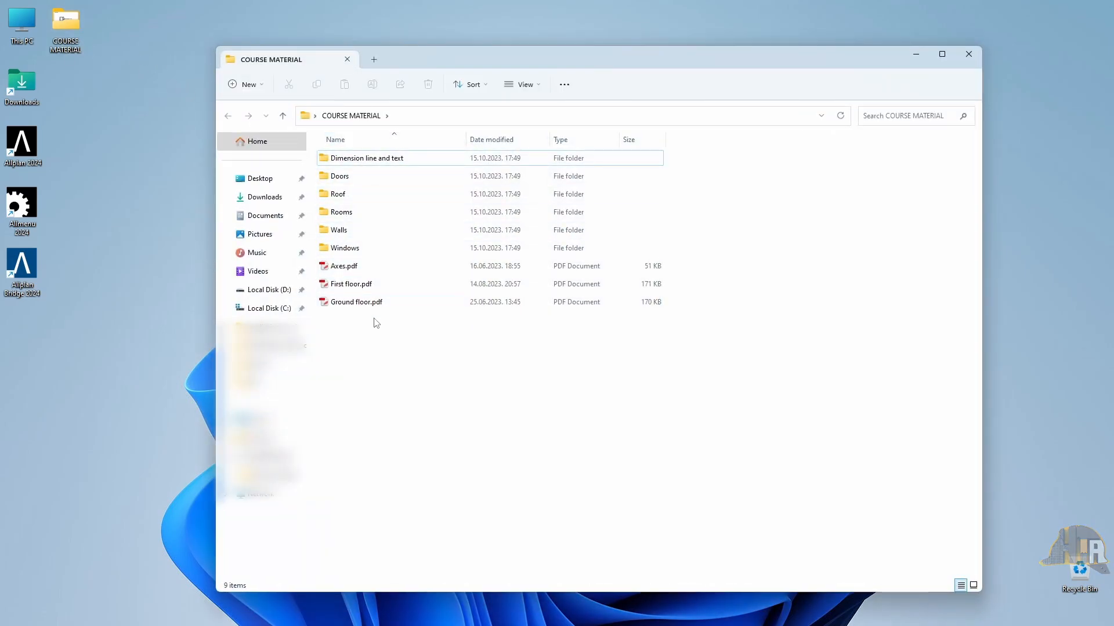
double_click(374, 268)
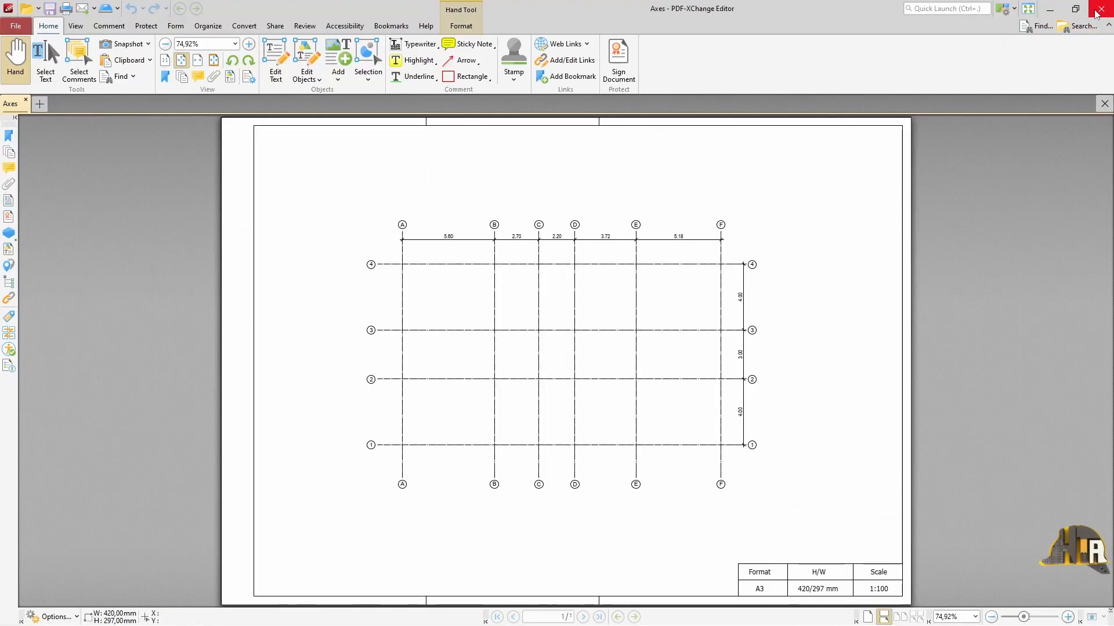
click(1095, 13)
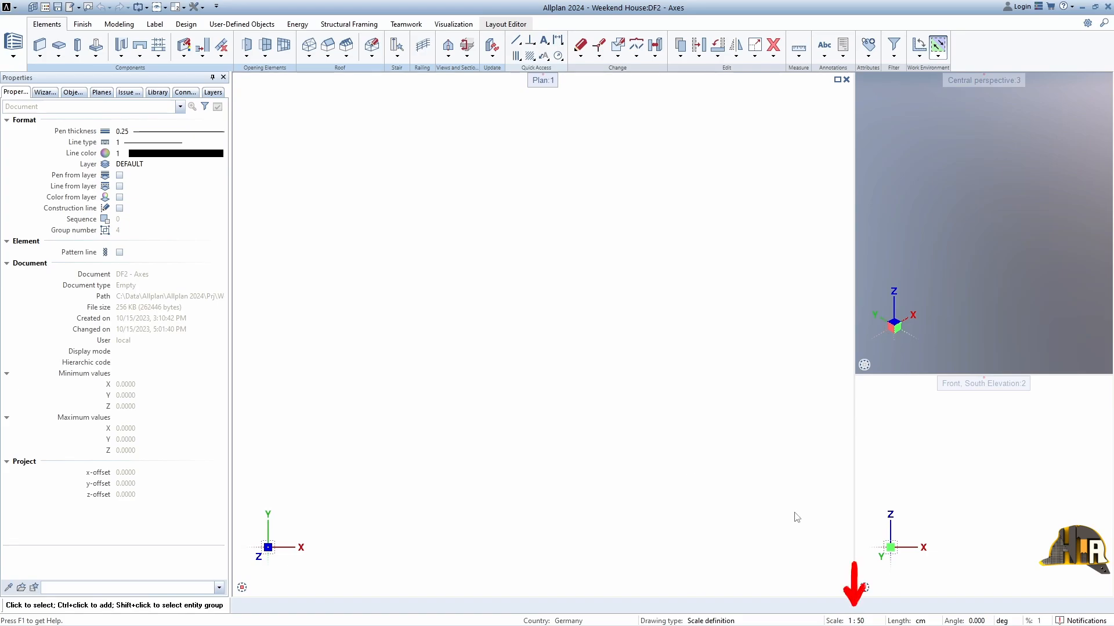
click(873, 622)
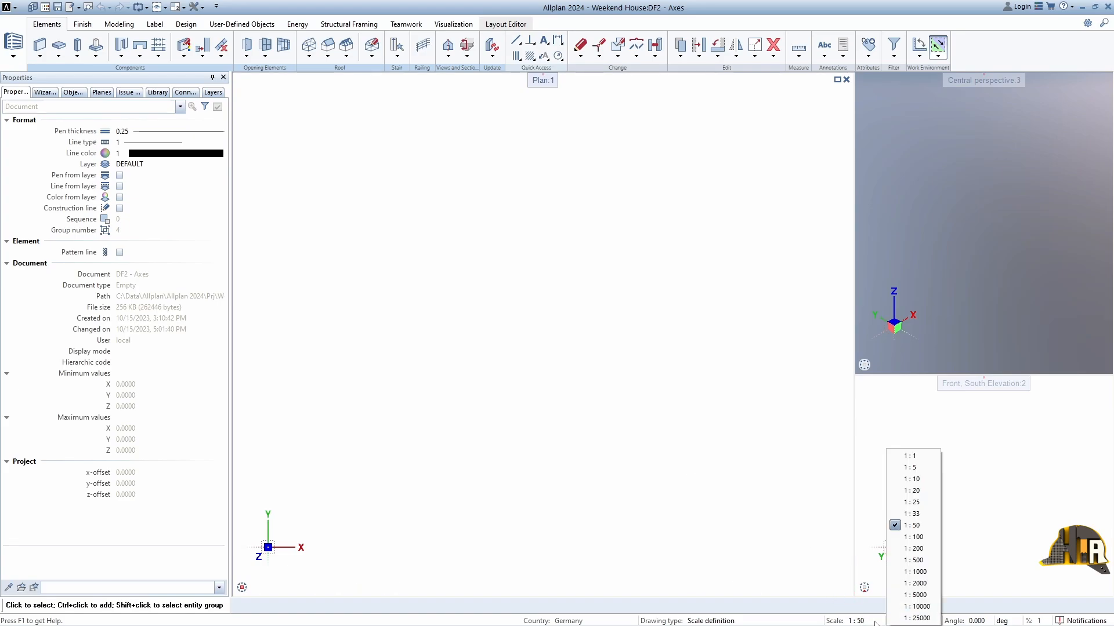
click(900, 538)
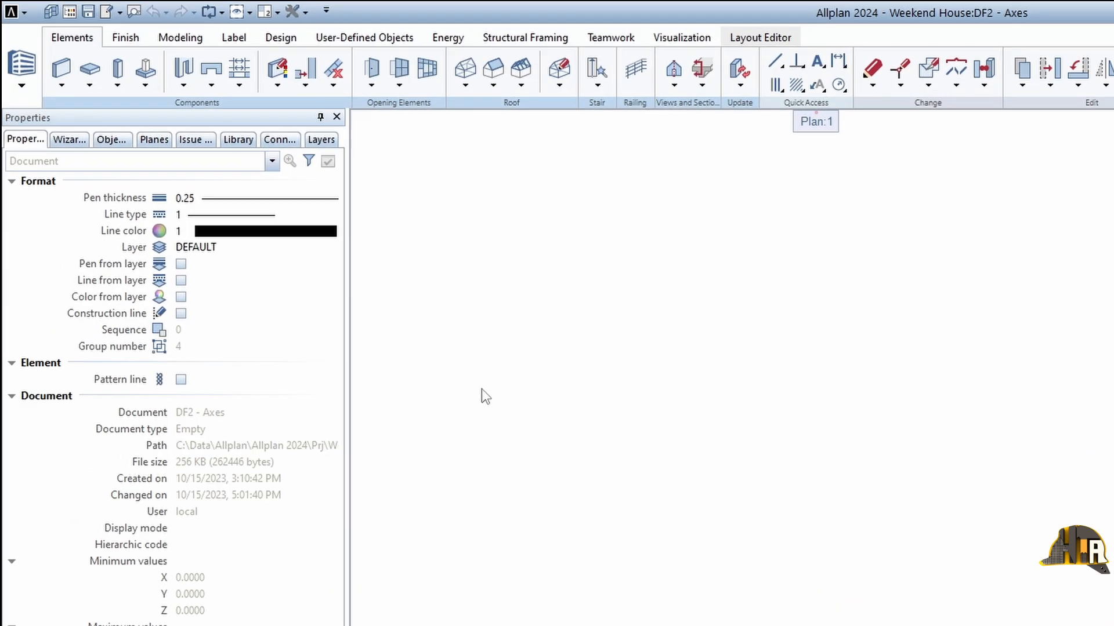
Step: Import Axes.pdf from the COURSE MATERIAL folder on the desktop, with all pages at scale 1.00
click(12, 12)
mouse_move(61, 346)
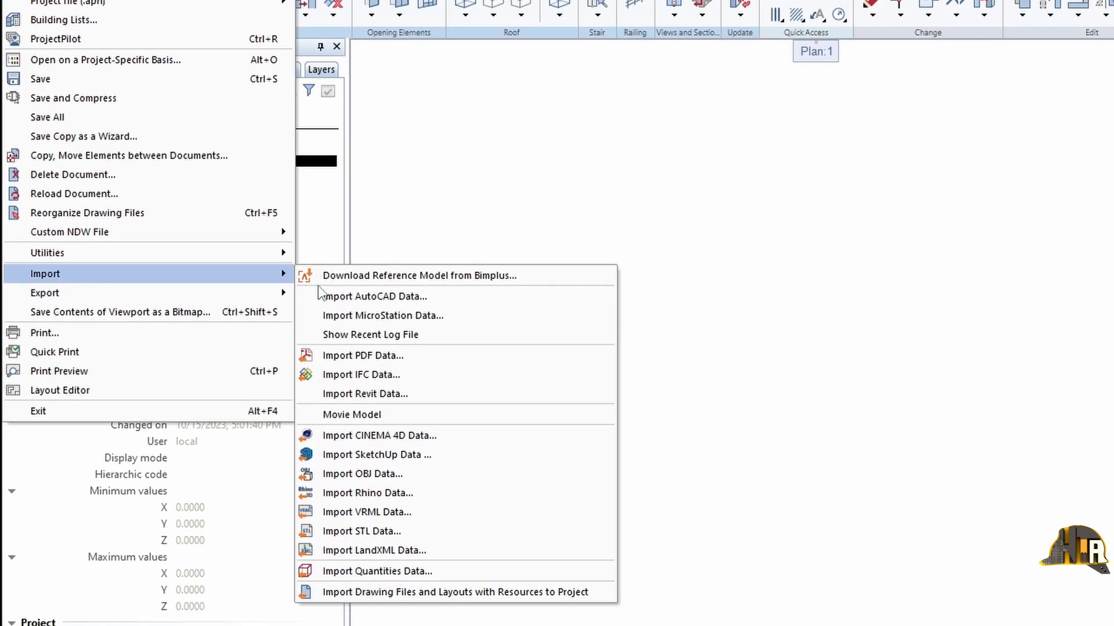
click(513, 355)
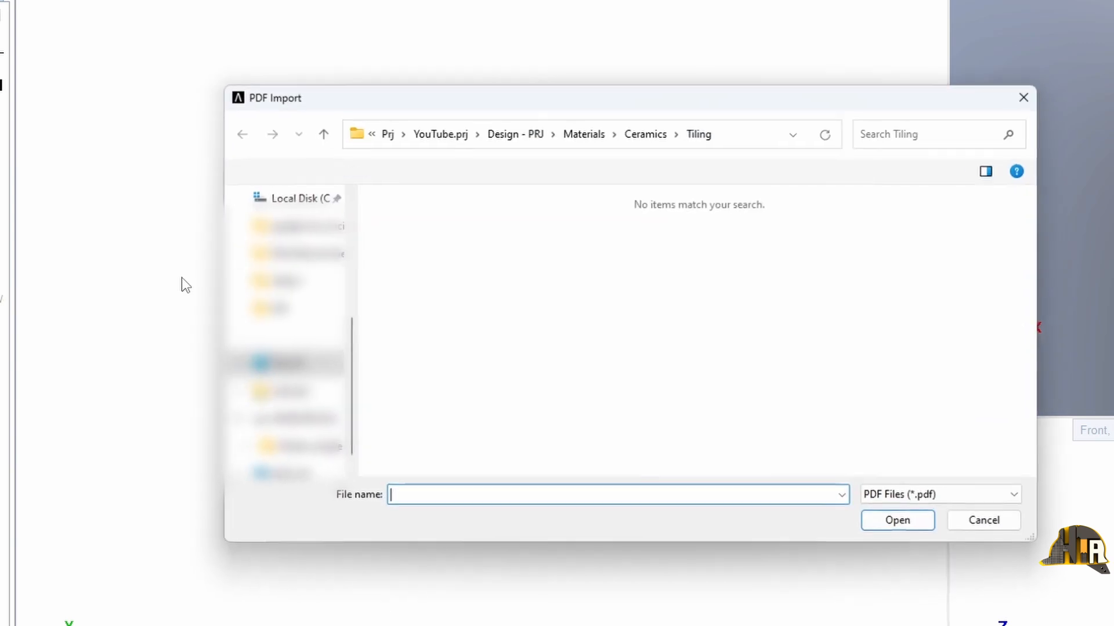
scroll(285, 290, up, 5)
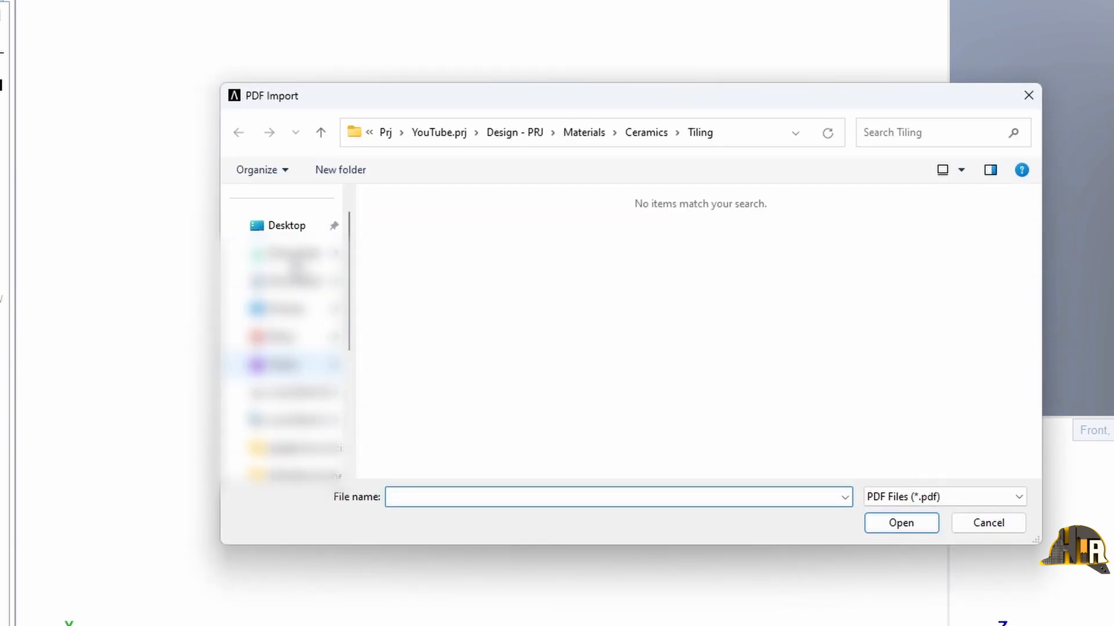
click(294, 232)
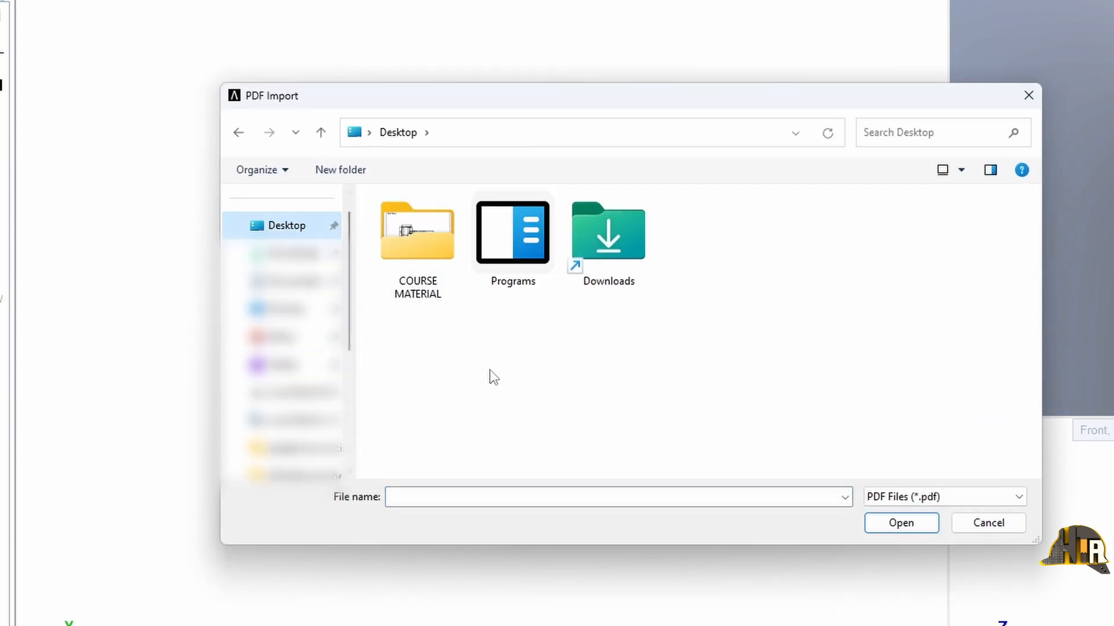
double_click(440, 257)
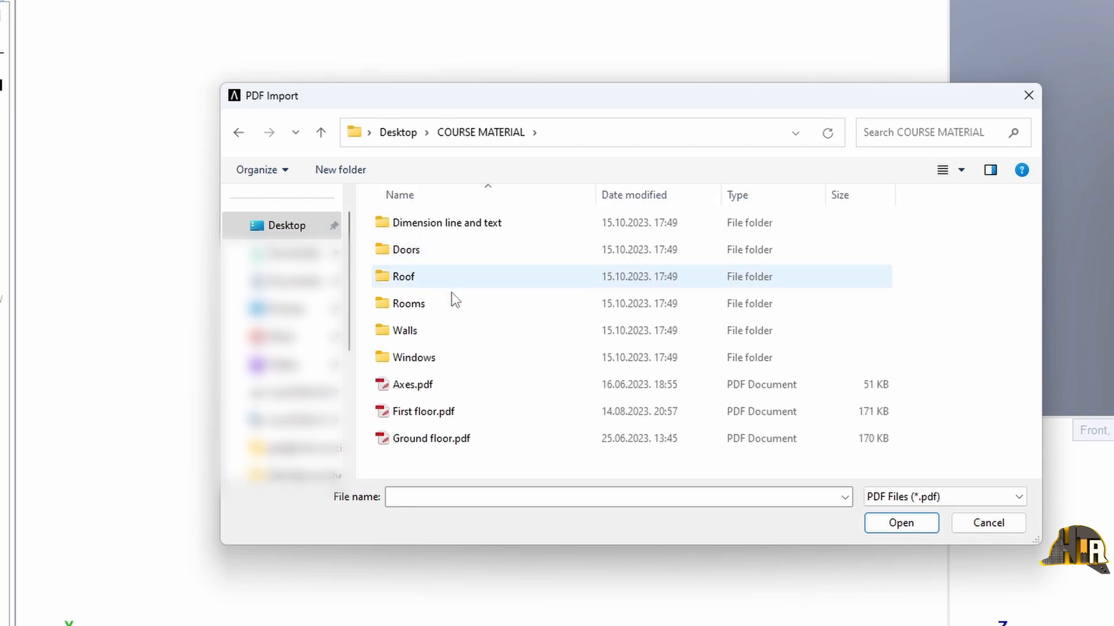
click(461, 381)
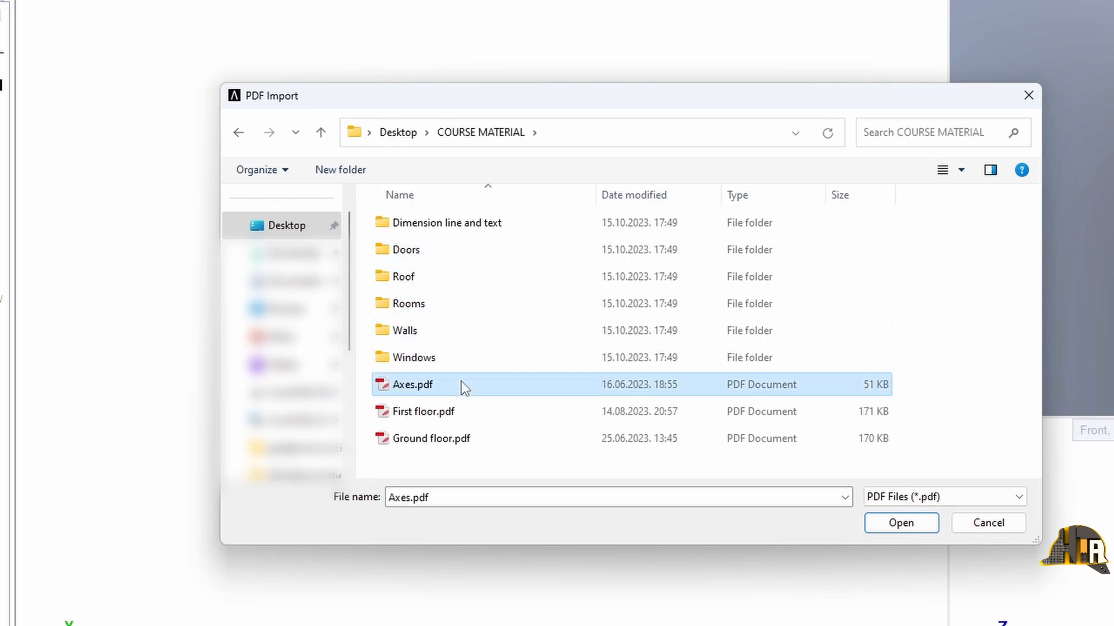
click(929, 531)
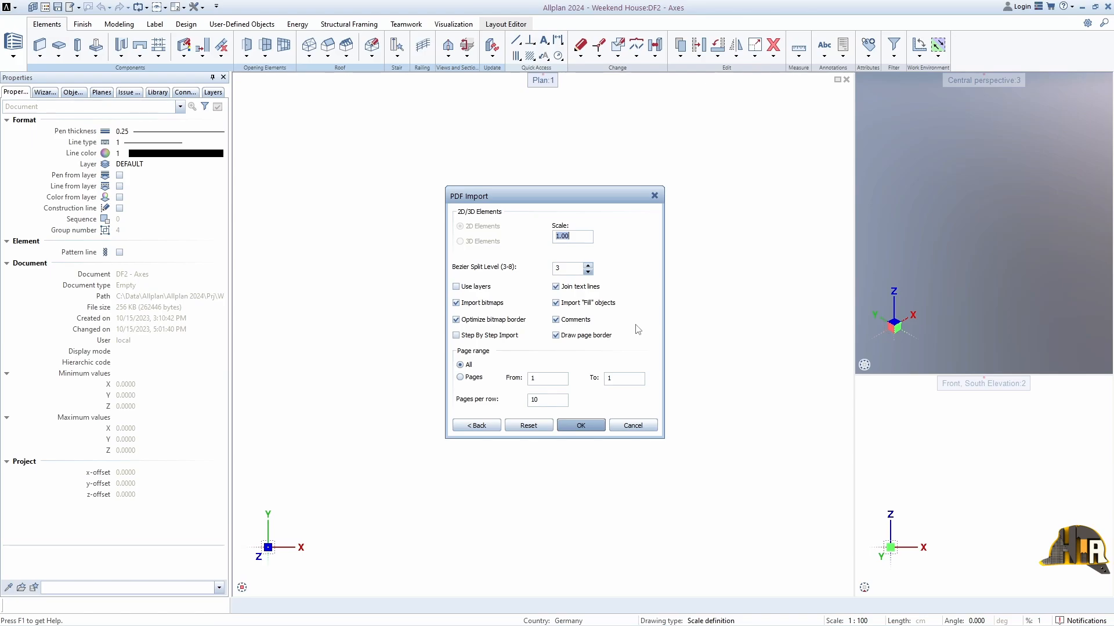
click(580, 426)
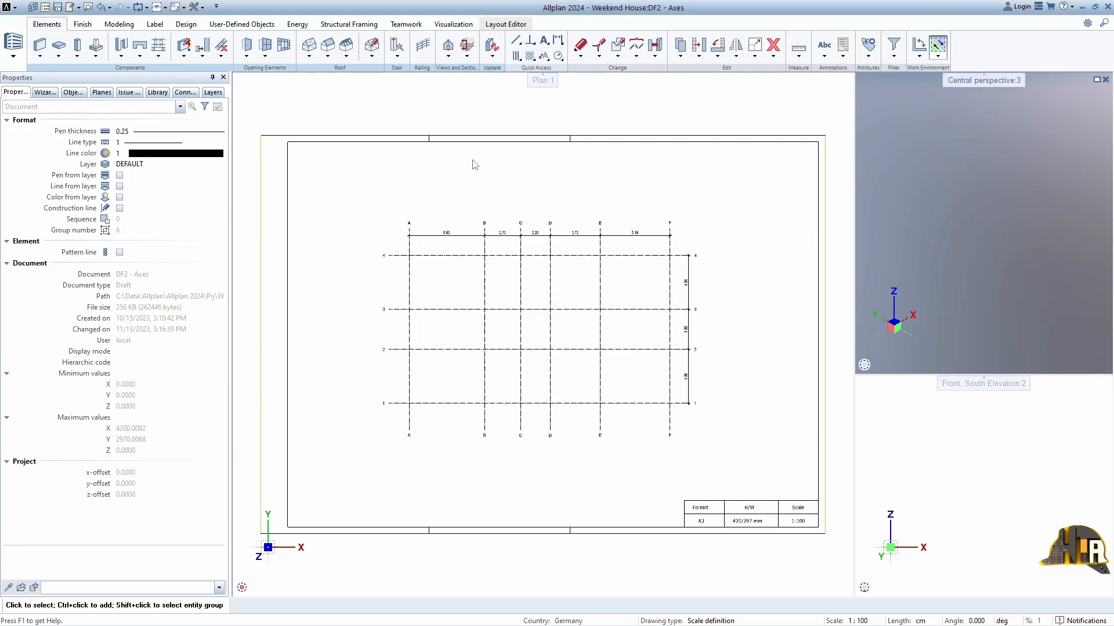
Step: Measure the distance between axes A and B on the dimension line of the imported plan
scroll(441, 224, up, 4)
middle_drag(441, 223, 464, 271)
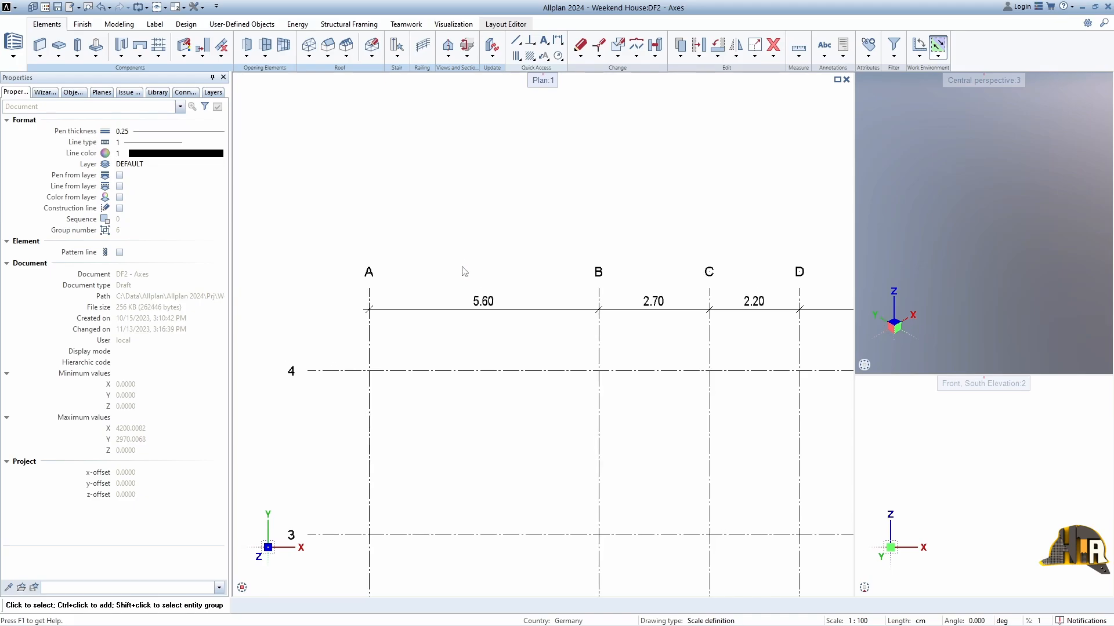
click(799, 48)
double_click(775, 69)
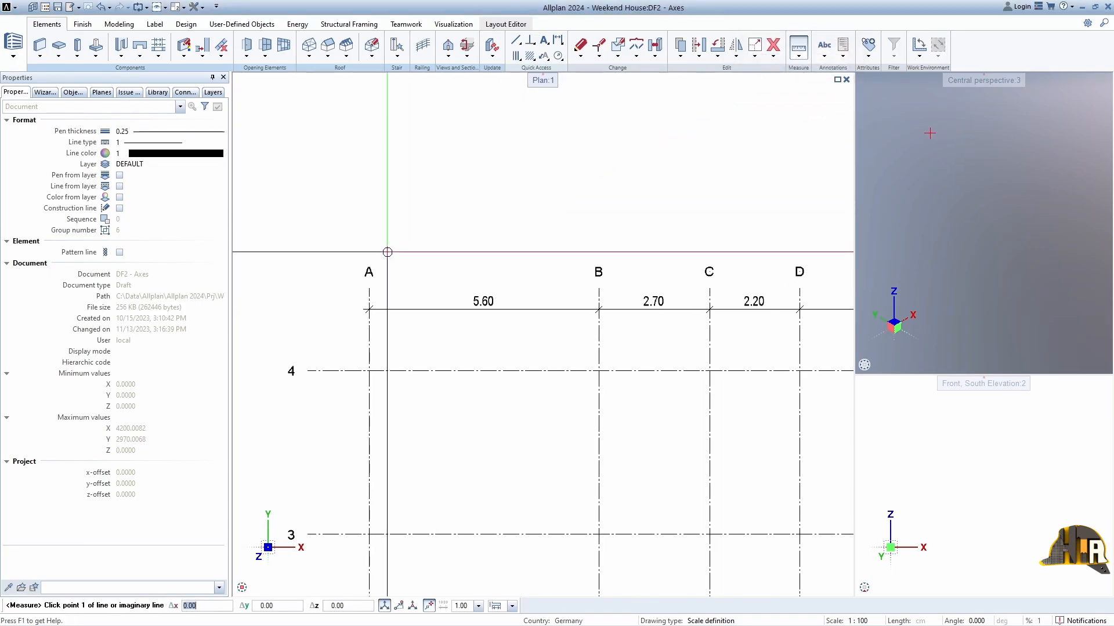
click(367, 310)
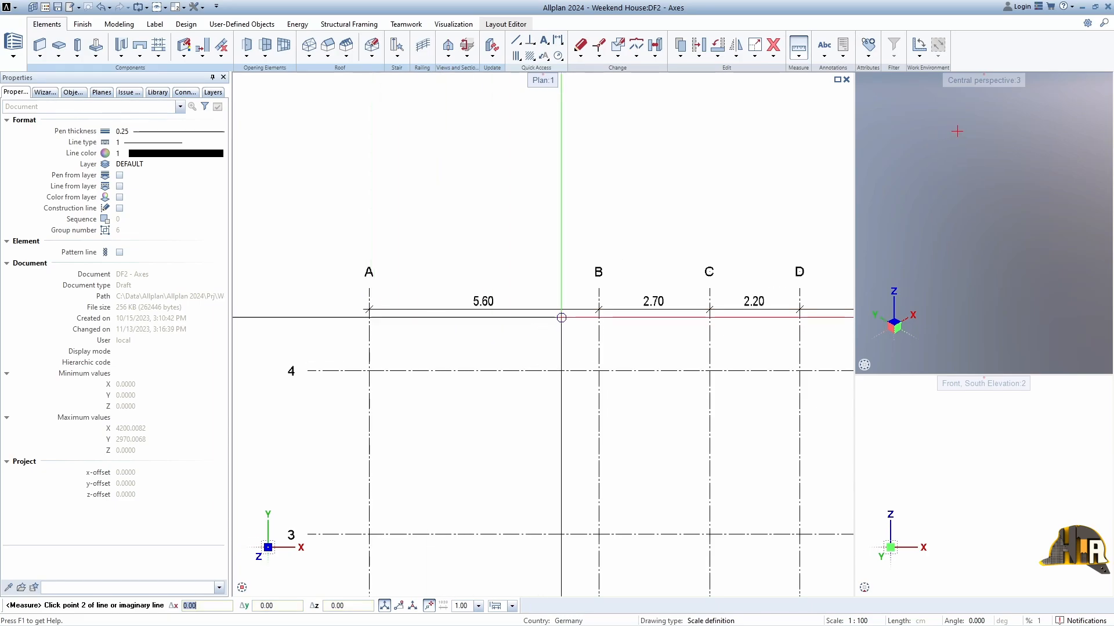
click(599, 309)
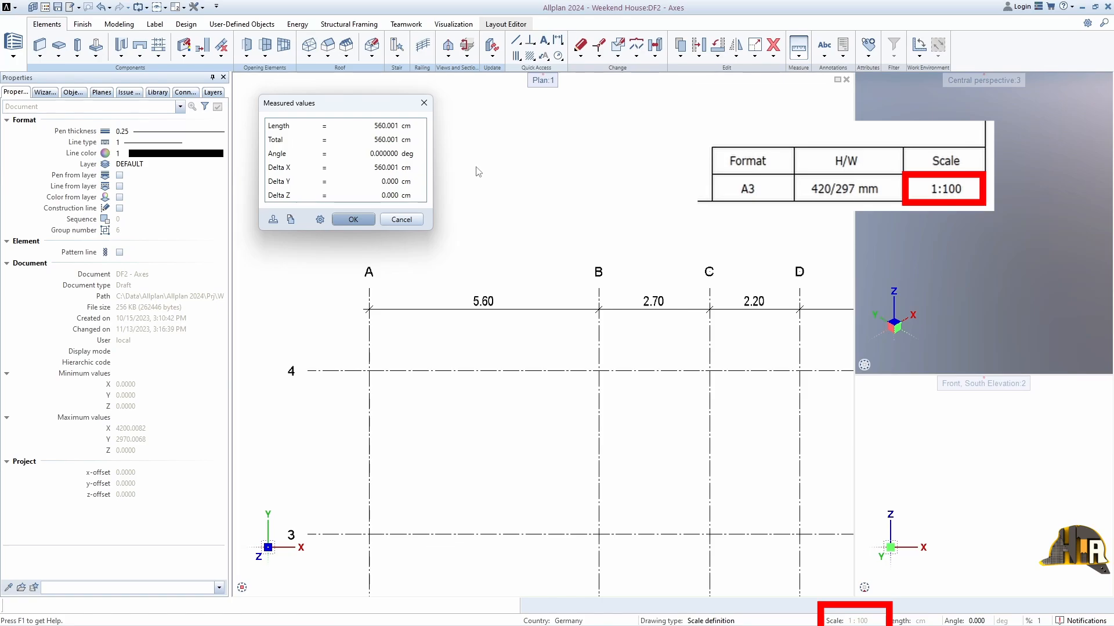
click(414, 219)
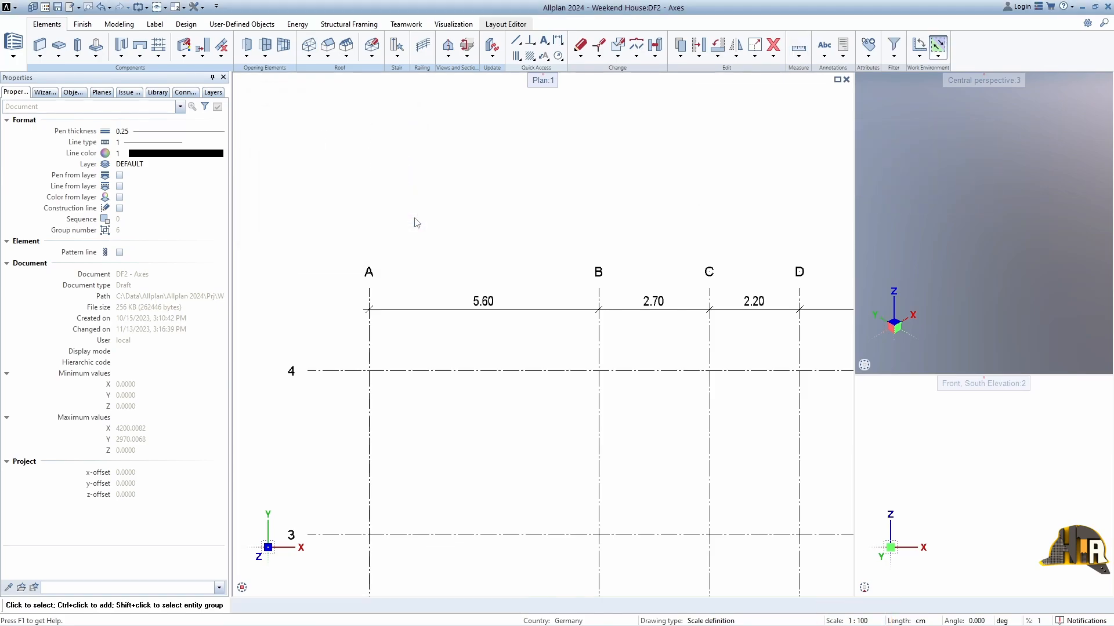
scroll(494, 262, down, 5)
middle_drag(506, 291, 463, 245)
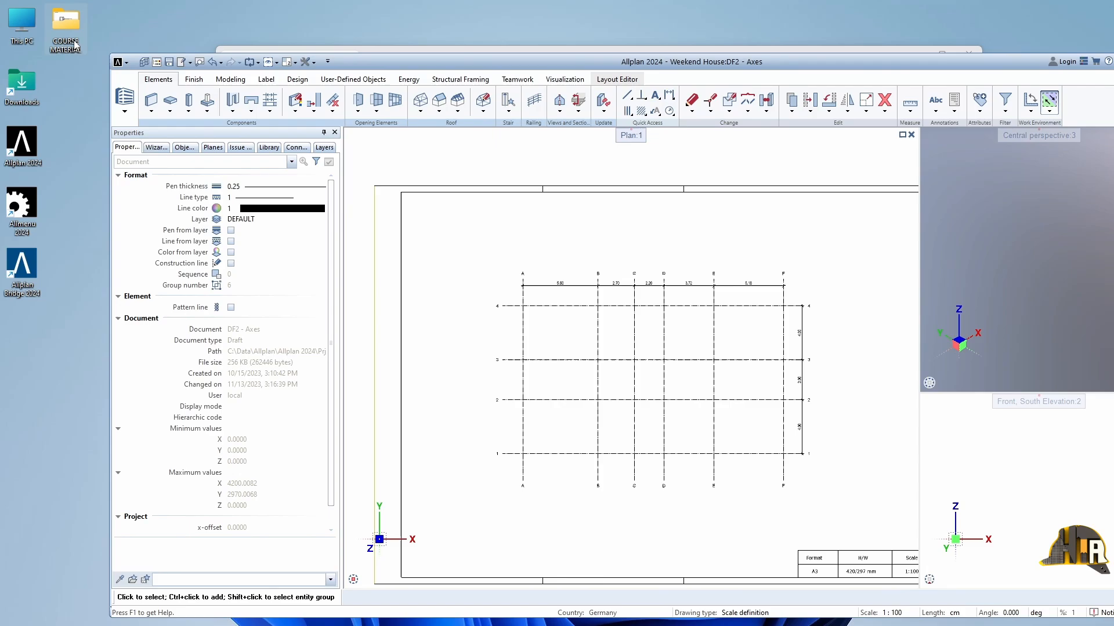
double_click(74, 41)
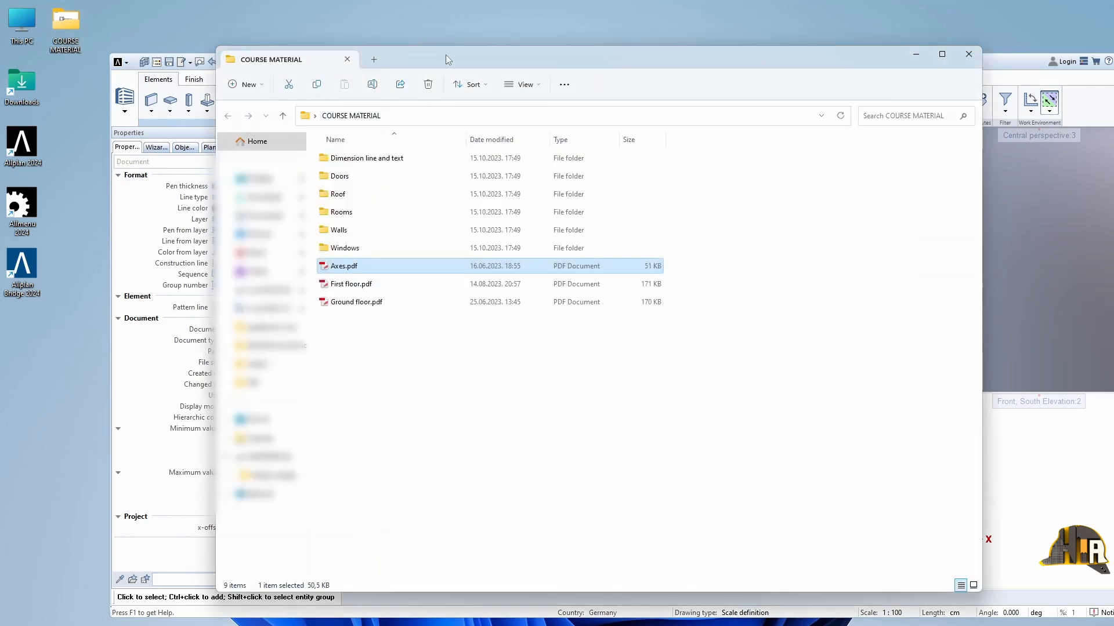
drag(446, 56, 220, 80)
drag(222, 292, 874, 374)
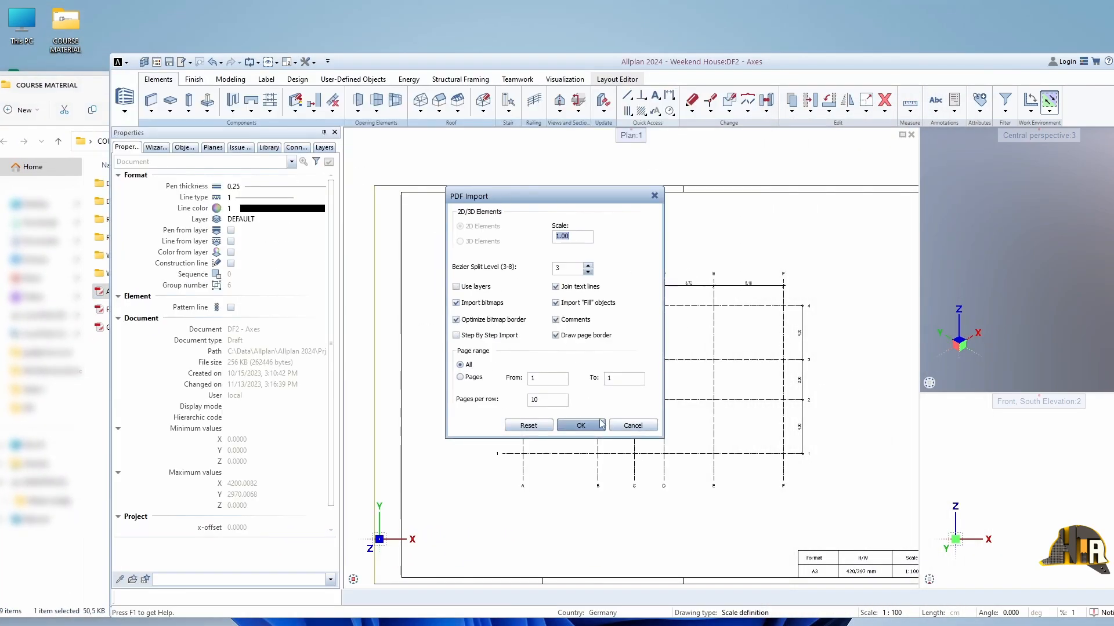
click(636, 427)
double_click(619, 64)
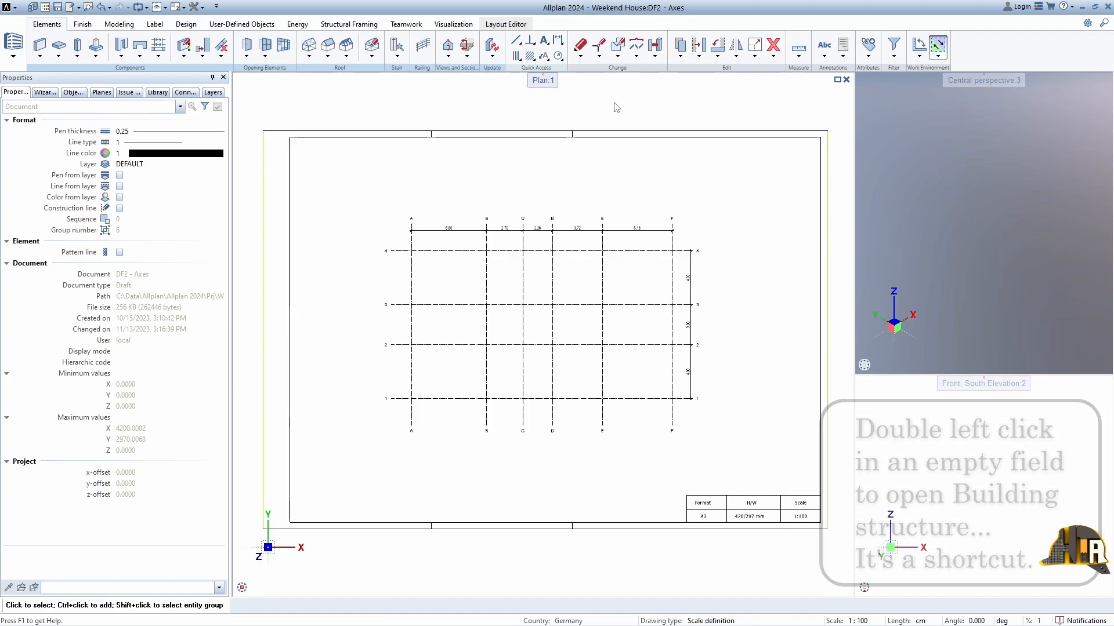
Step: Make drawing file 3 current in the building structure and name it 3D AXES
double_click(616, 108)
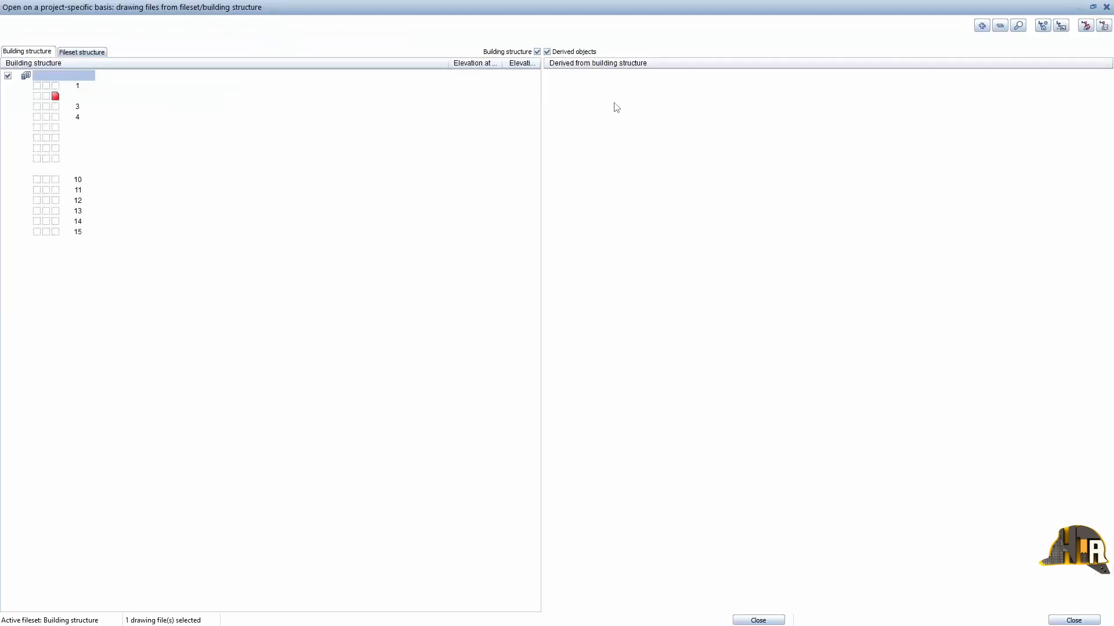
click(55, 107)
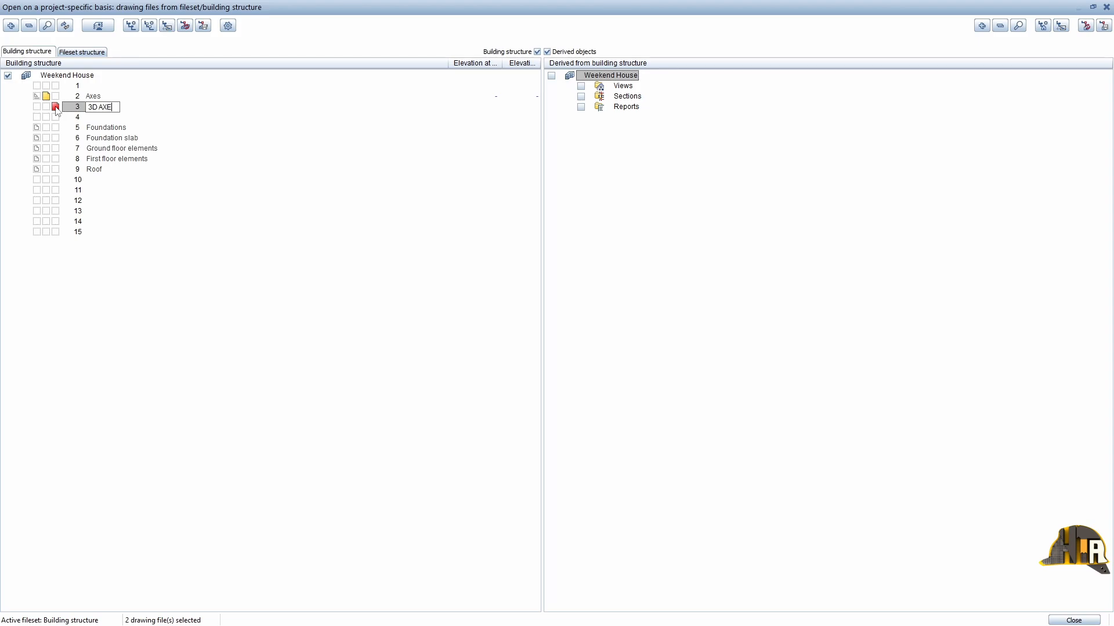
key(Return)
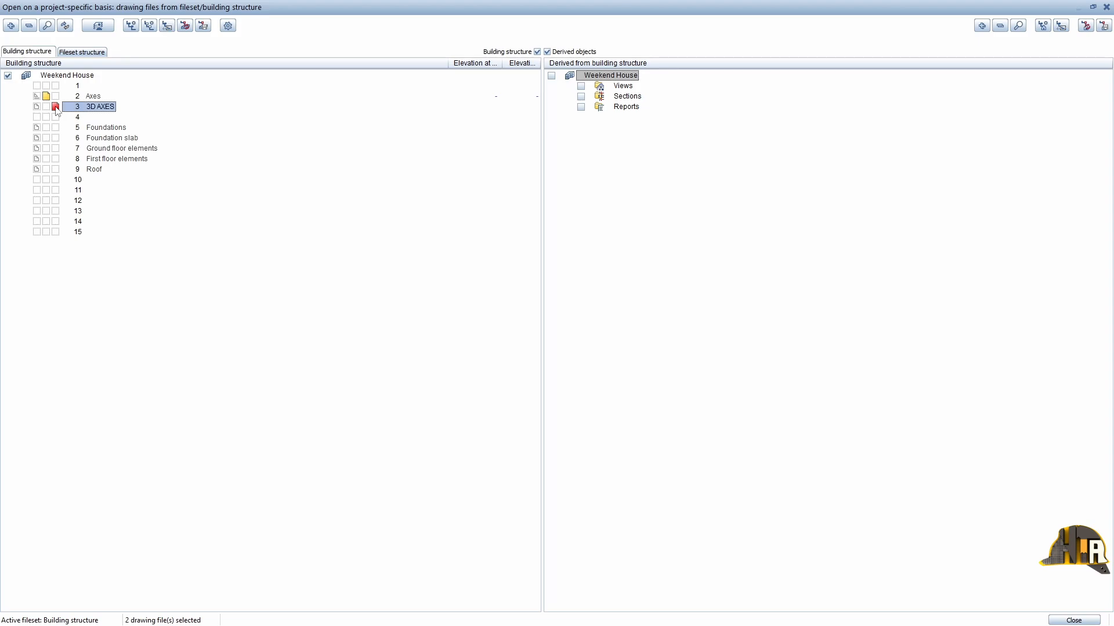
Step: Rename drawing file 2 as 2D AXES, set it to reference mode and close the building structure
right_click(96, 98)
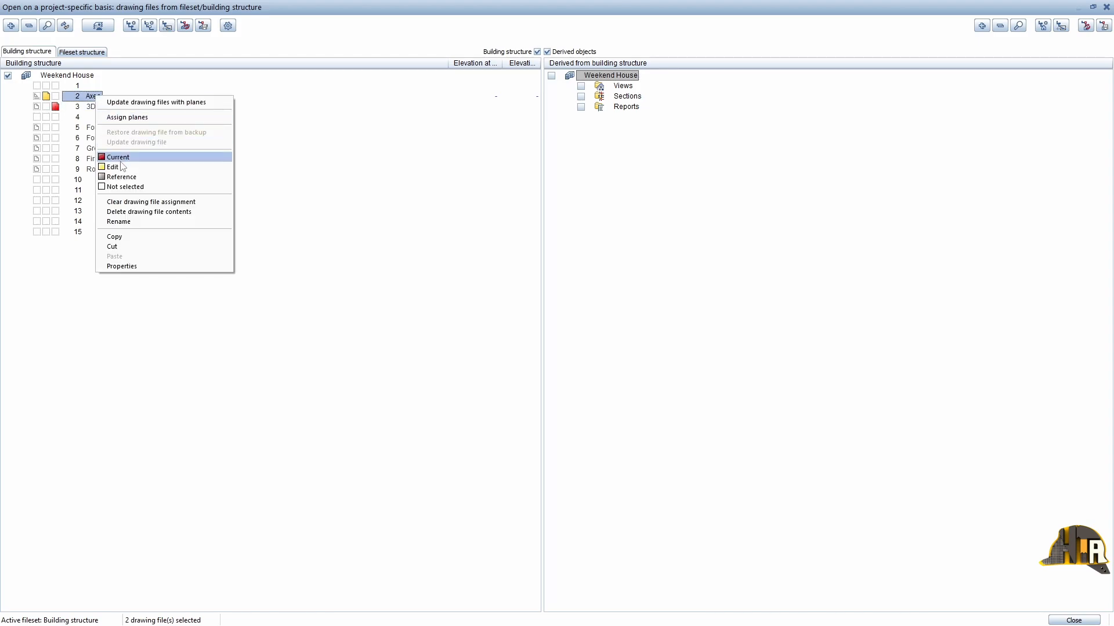
click(131, 222)
text(2D AXES)
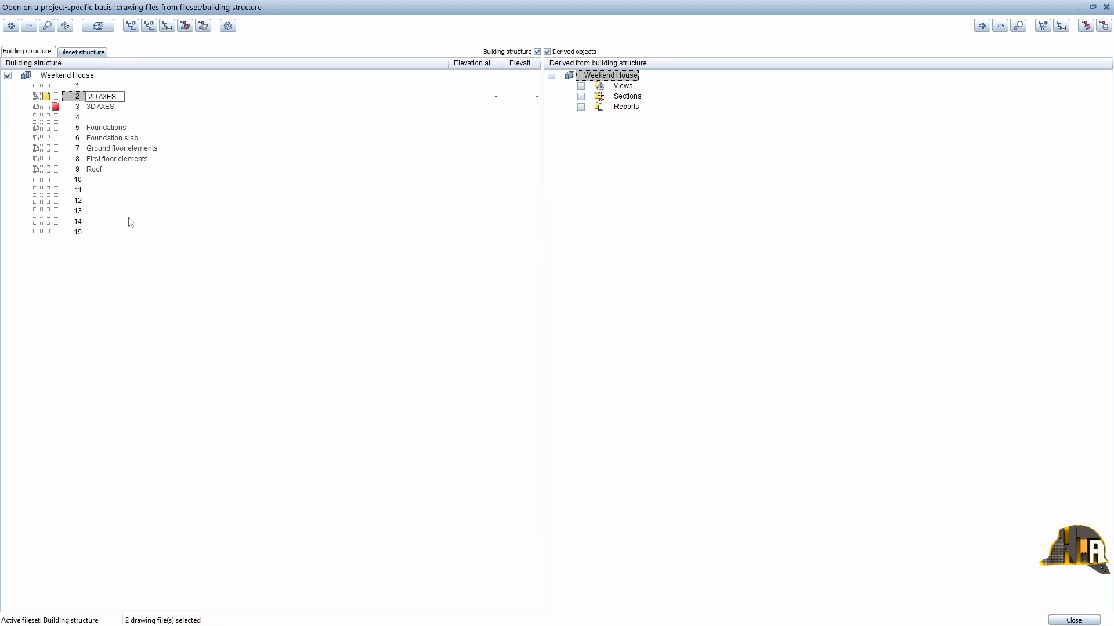
key(Return)
click(37, 96)
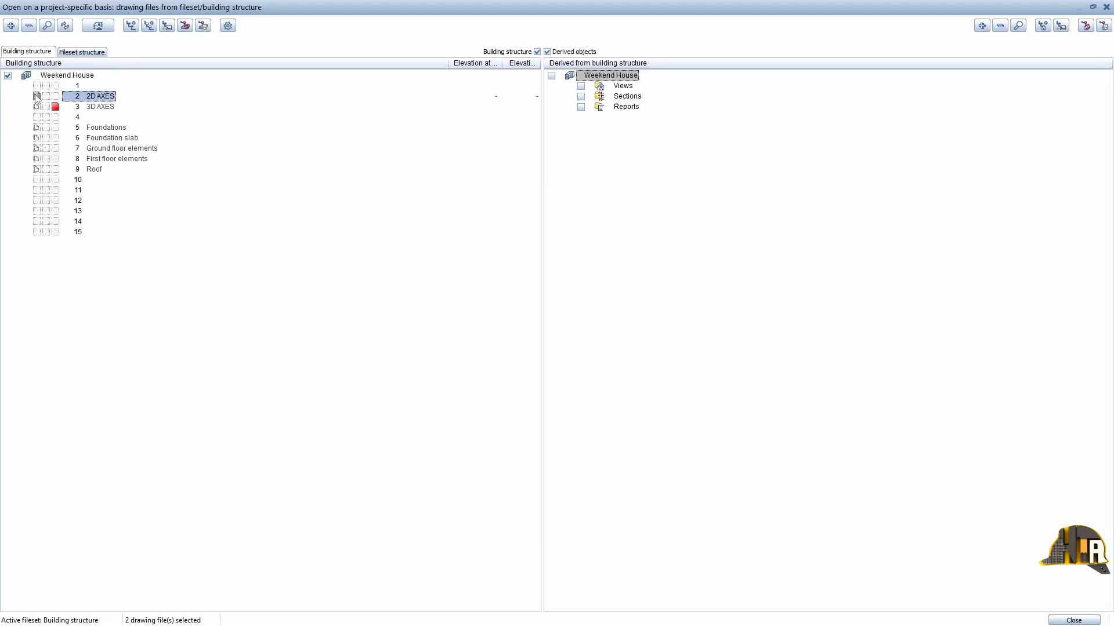
click(1073, 621)
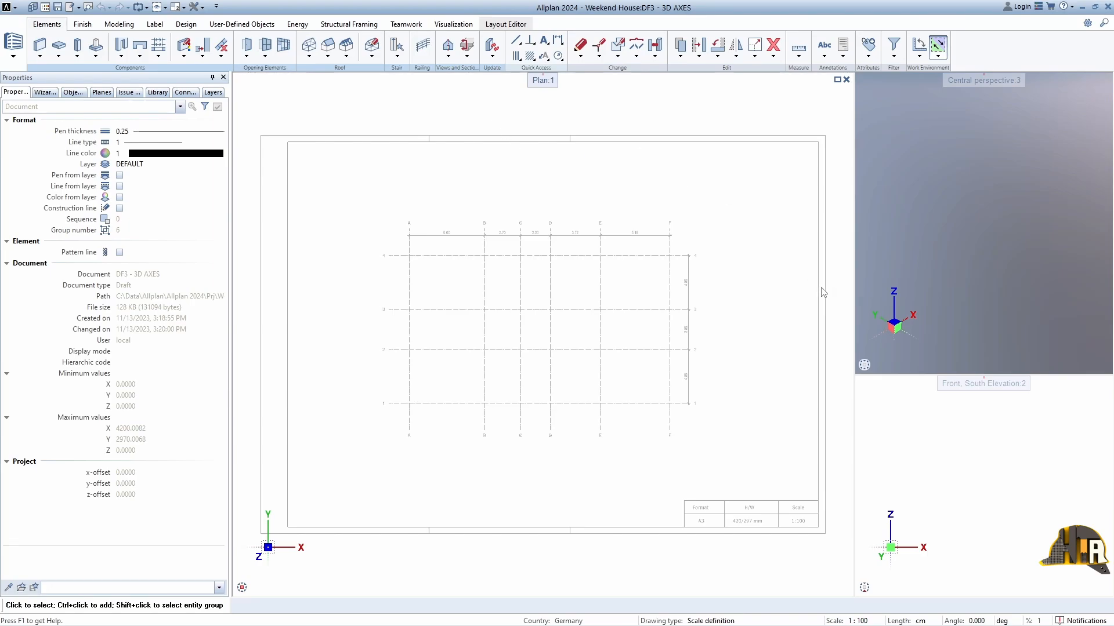
Step: Set the length unit to cm and start an axis grid with a rotation angle of 45 degrees
click(923, 620)
click(982, 550)
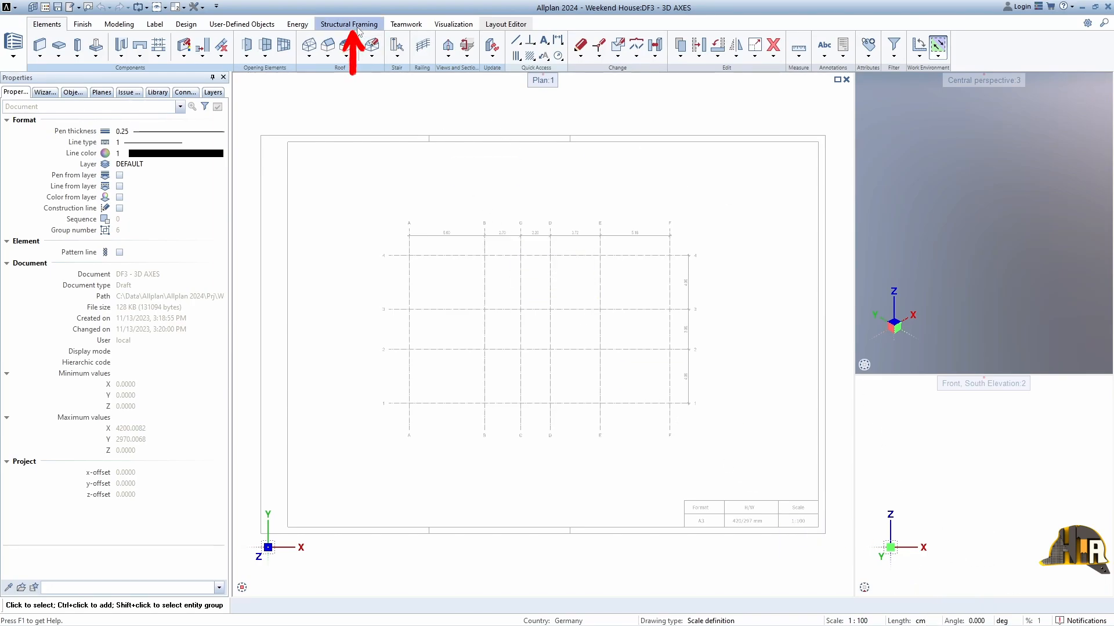
click(349, 26)
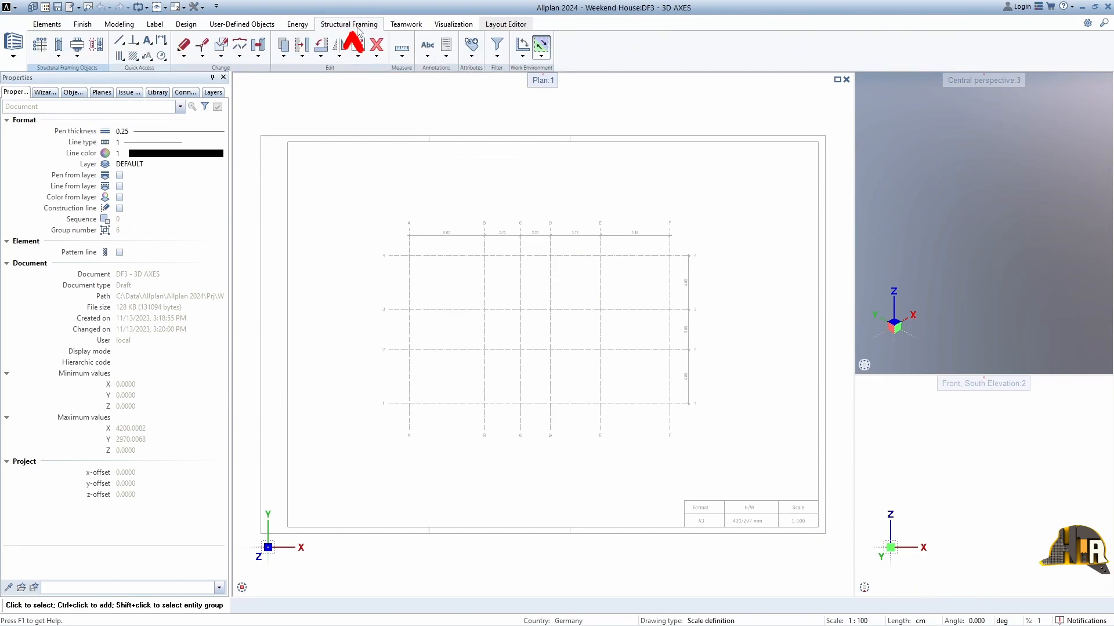
click(41, 46)
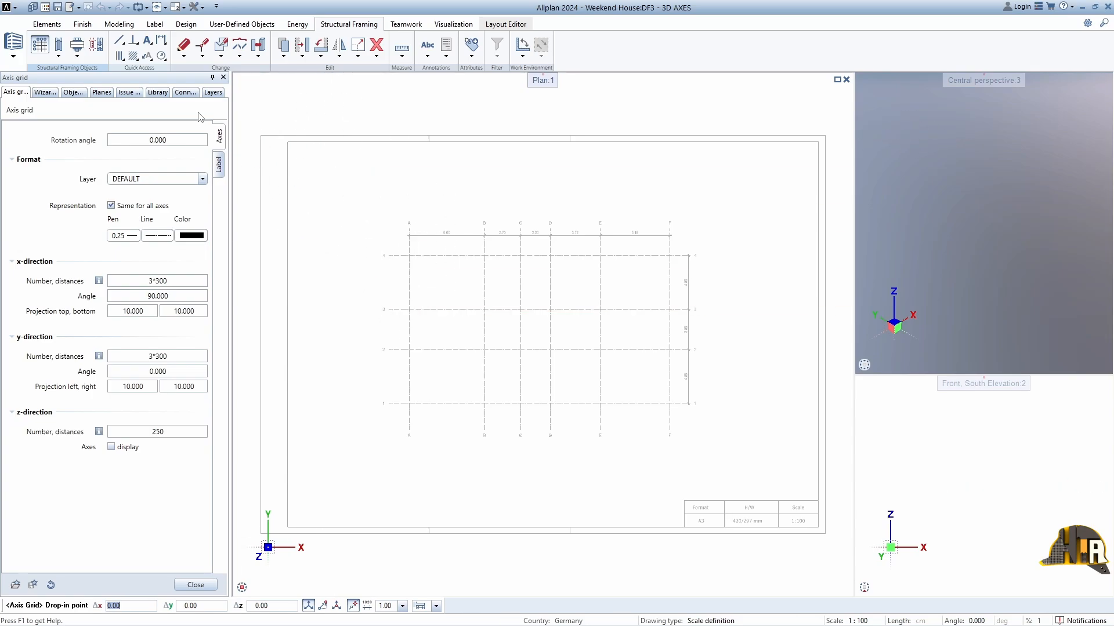
key(Return)
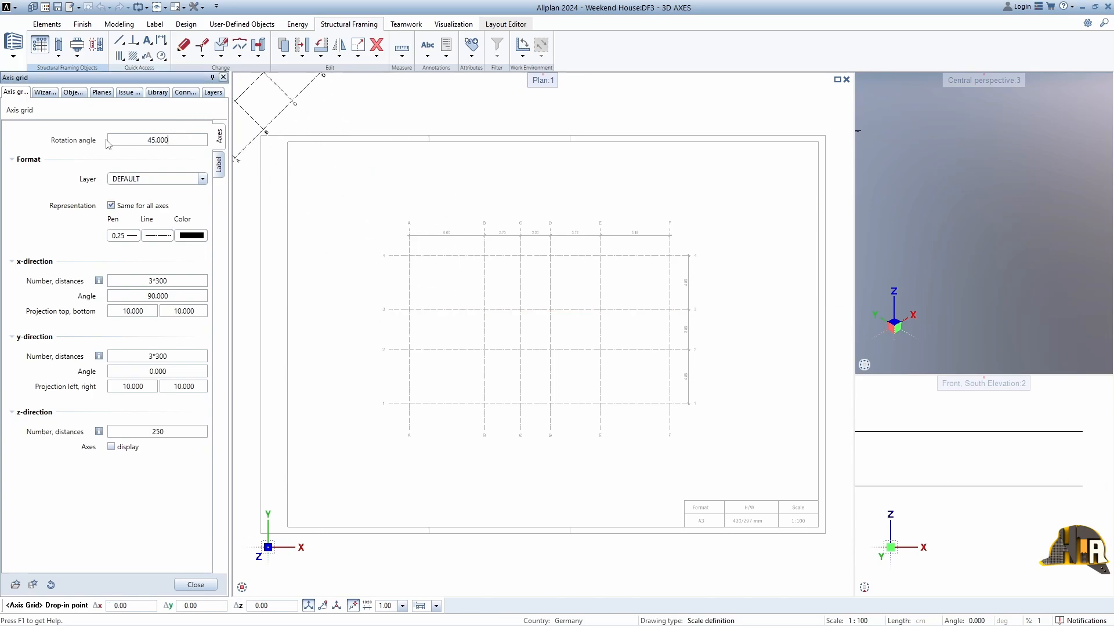
Step: Set the axis grid's rotation angle to 0 degrees
click(158, 140)
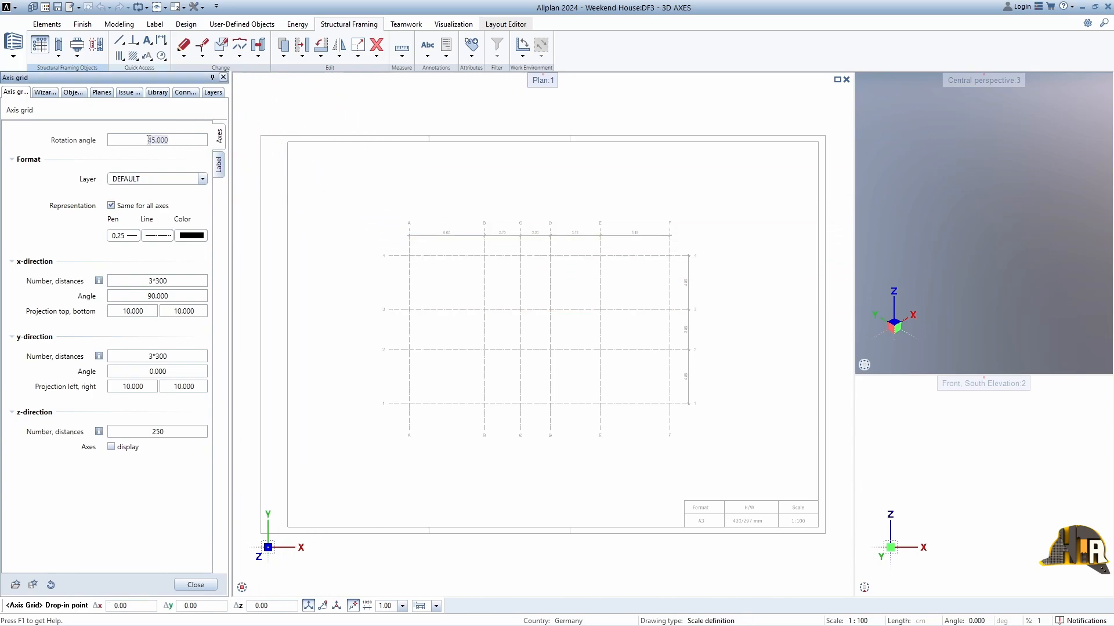
text(0)
key(Return)
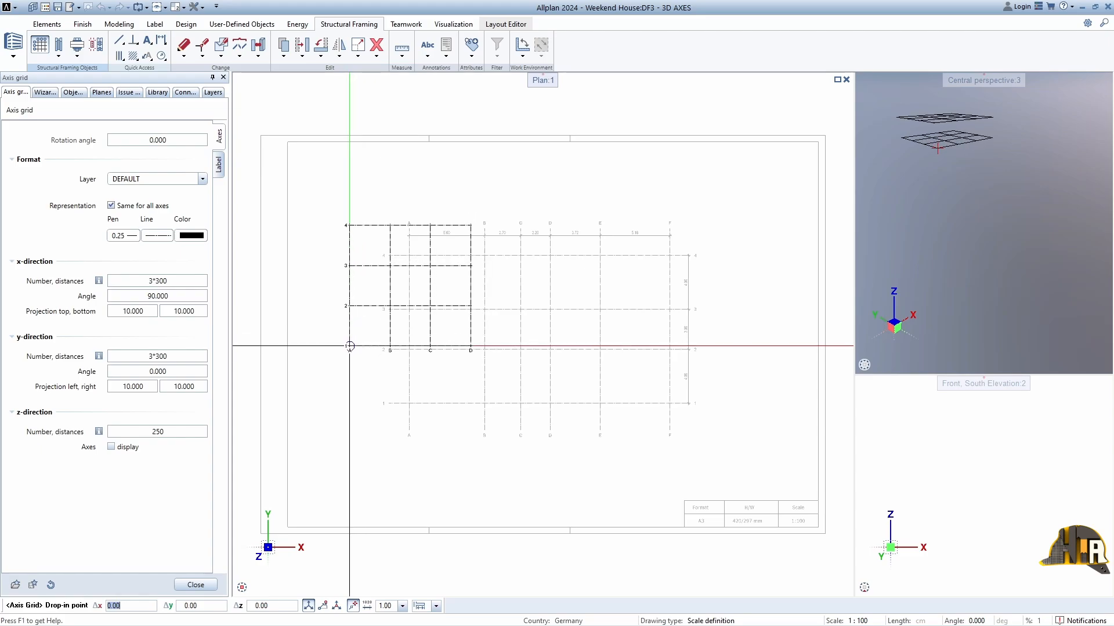
Step: Assign the axis grid to the layer KO_RAST Raster from the Konstruktion group of ALLPLAN ALLGEMEIN
click(192, 182)
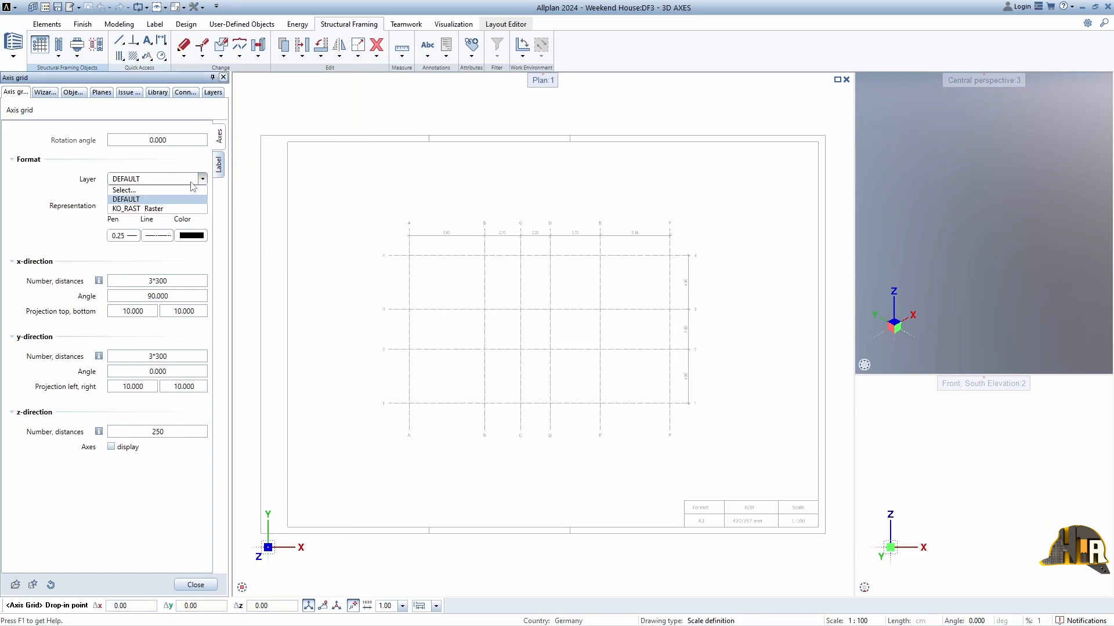
click(137, 191)
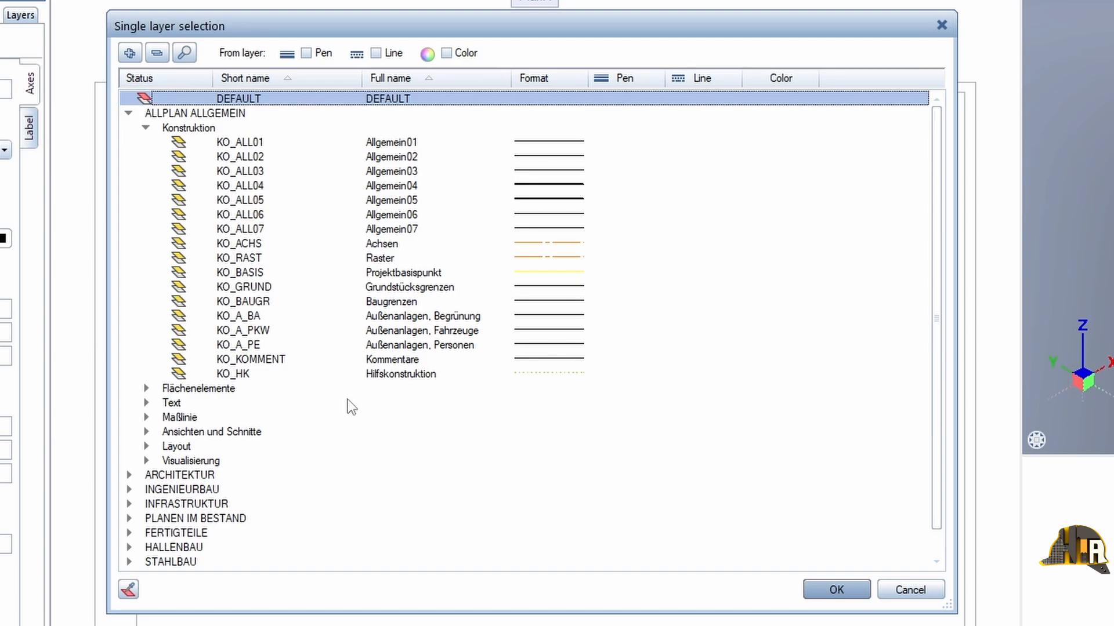
click(156, 53)
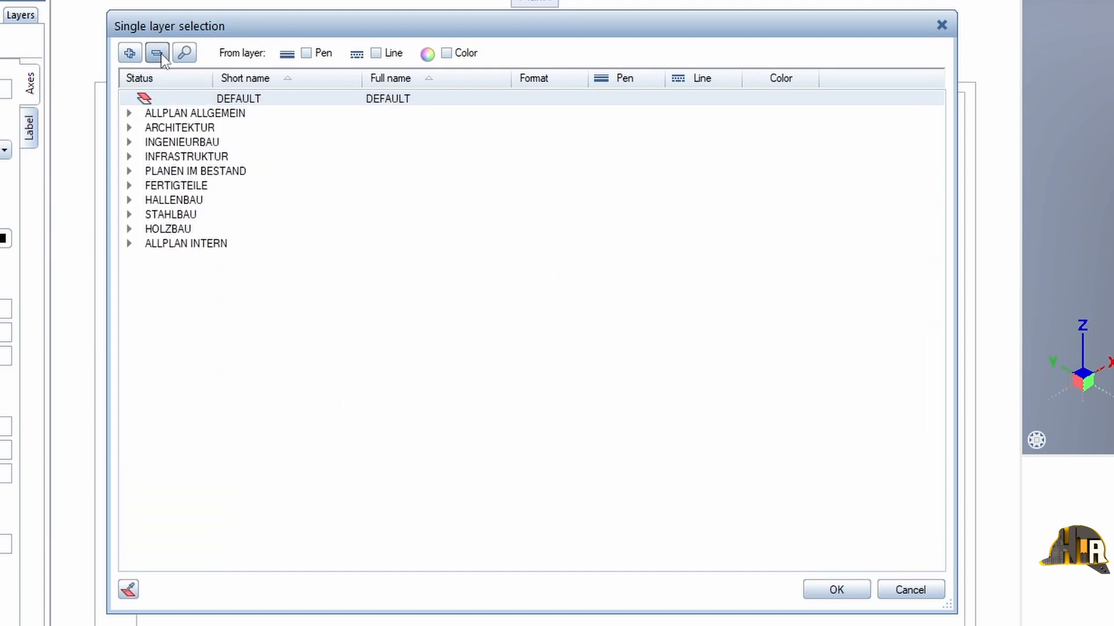
click(129, 113)
click(145, 127)
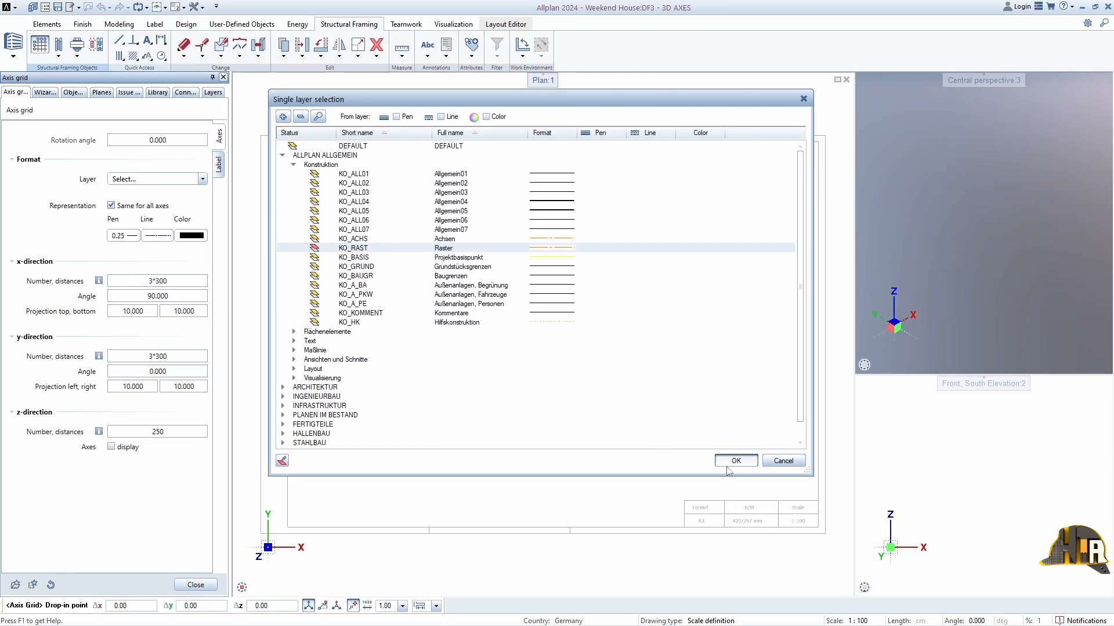
click(835, 590)
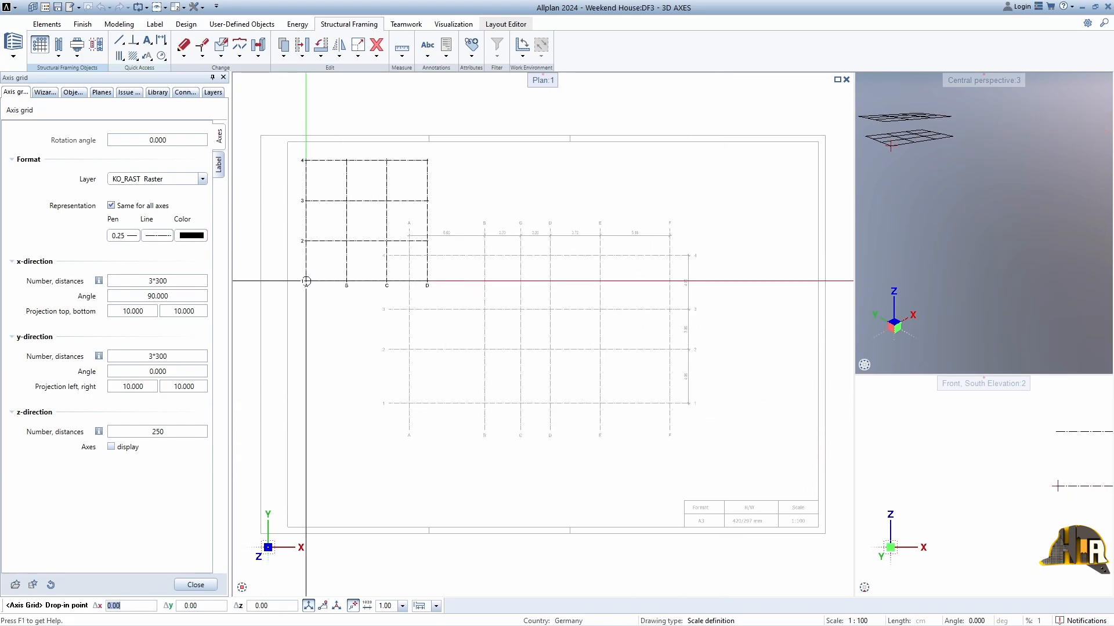
click(130, 235)
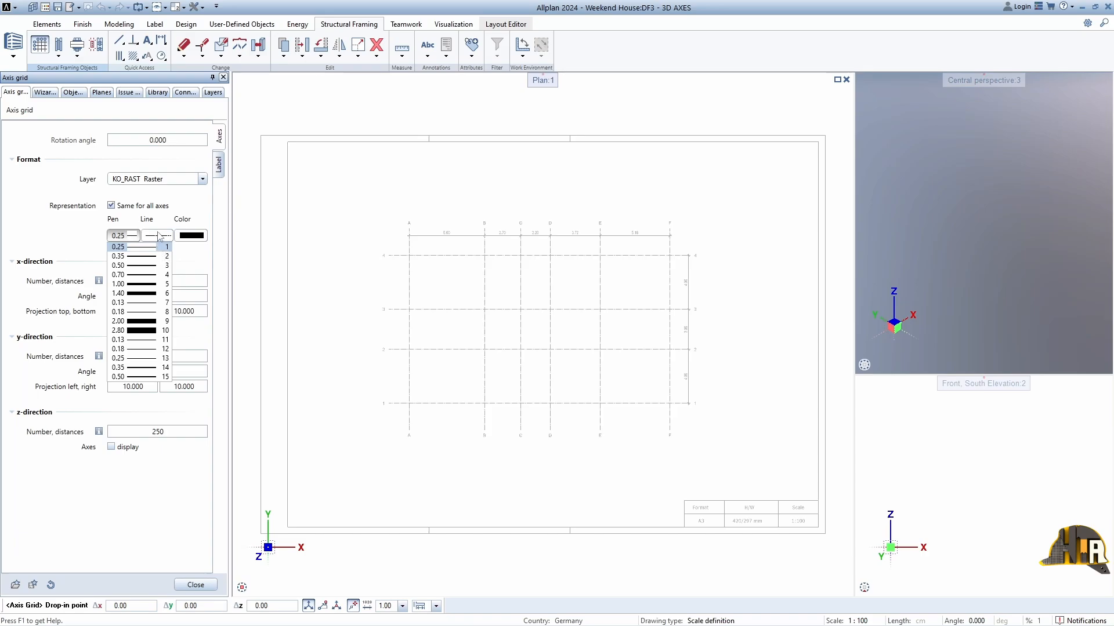
click(157, 235)
click(174, 341)
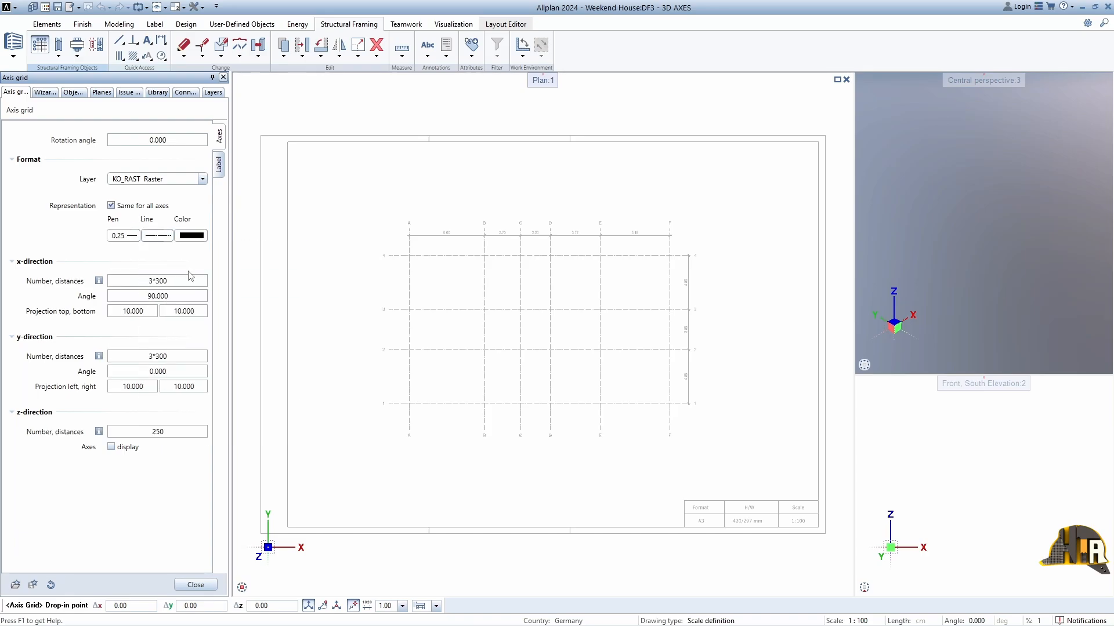
click(193, 236)
click(209, 248)
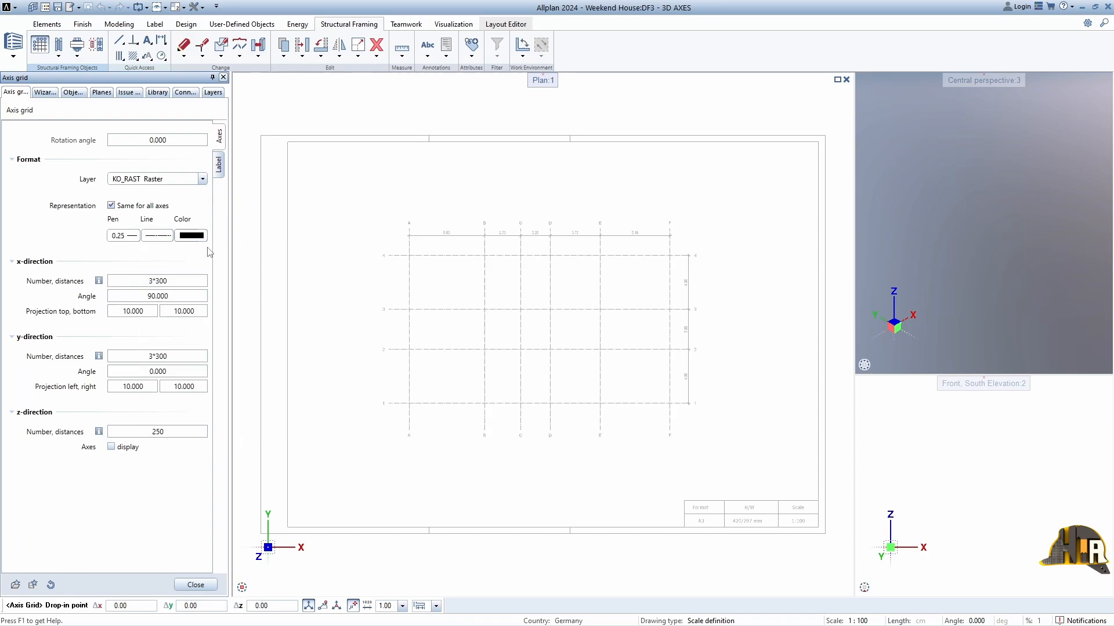
Step: Set the axis distances in the x-direction to 560;270;220;372;518
double_click(199, 279)
text(560;270;220)
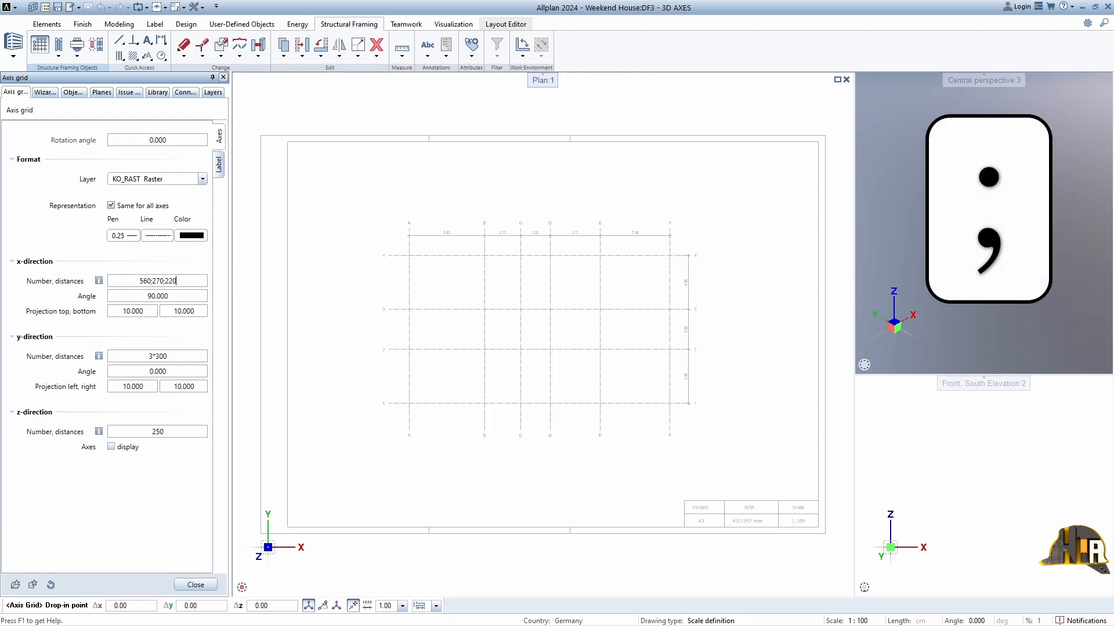
text(;)
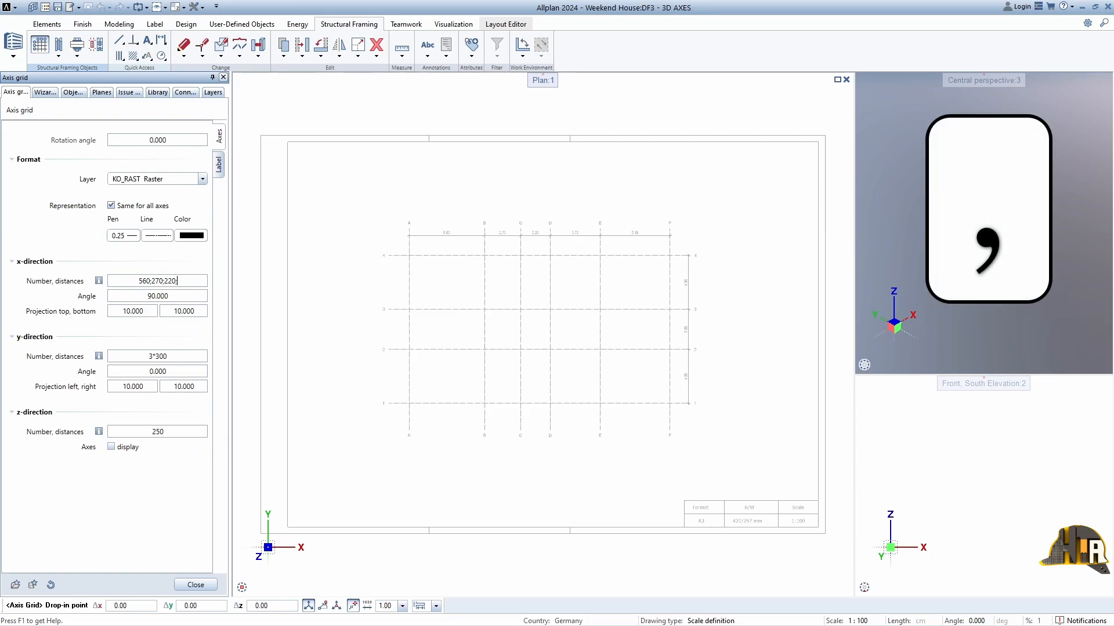
text(533,3)
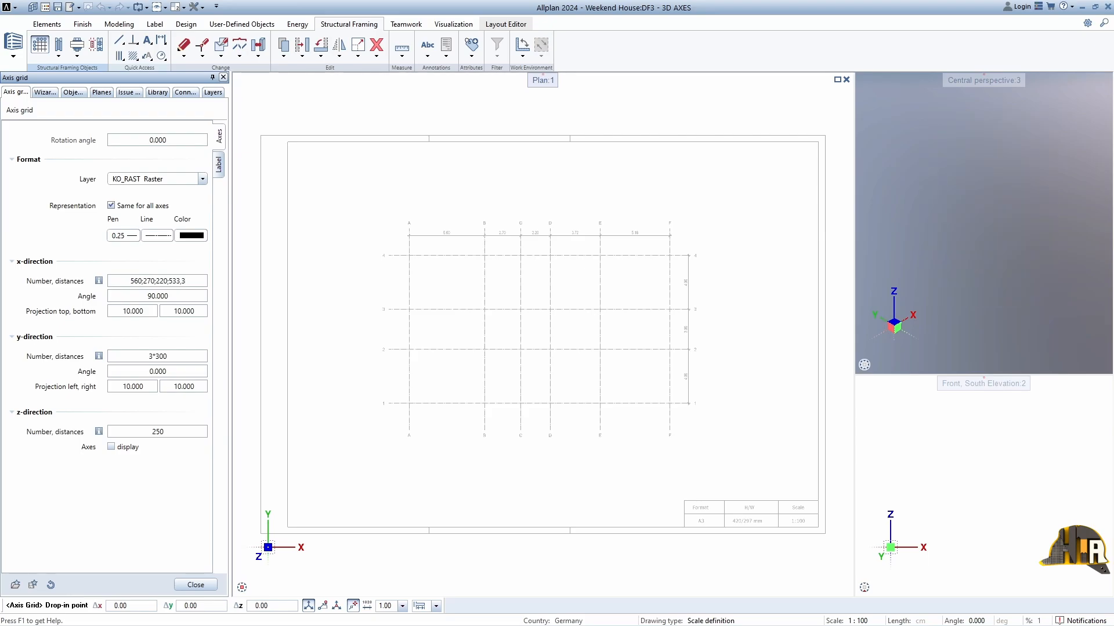
text(,3)
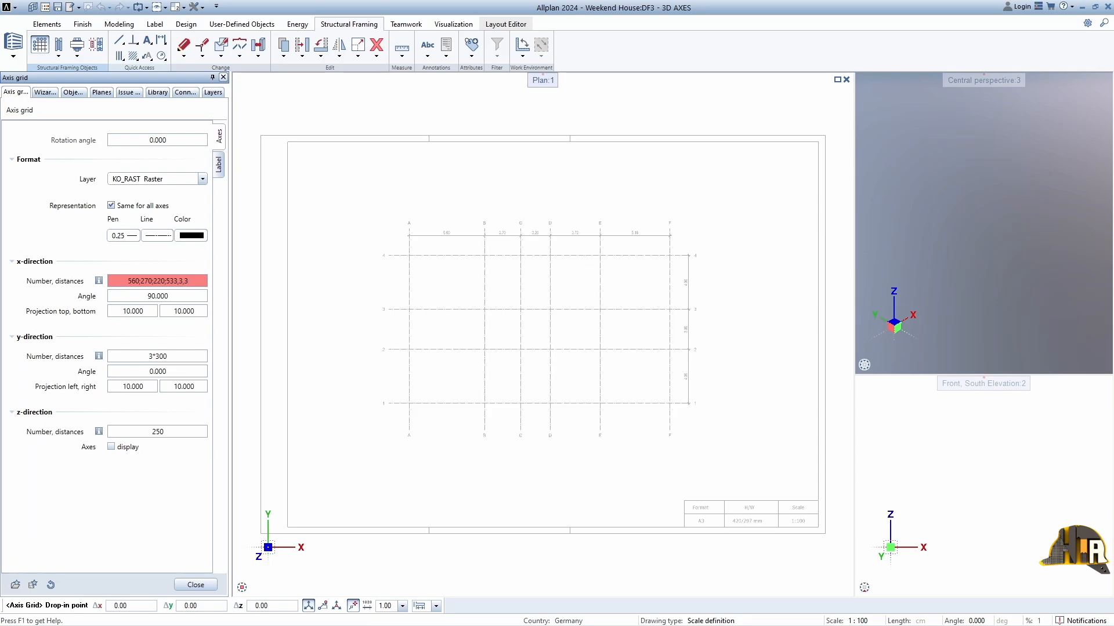
key(BackSpace)
key(BackSpace)
key(BackSpace)
key(BackSpace)
key(BackSpace)
key(BackSpace)
key(BackSpace)
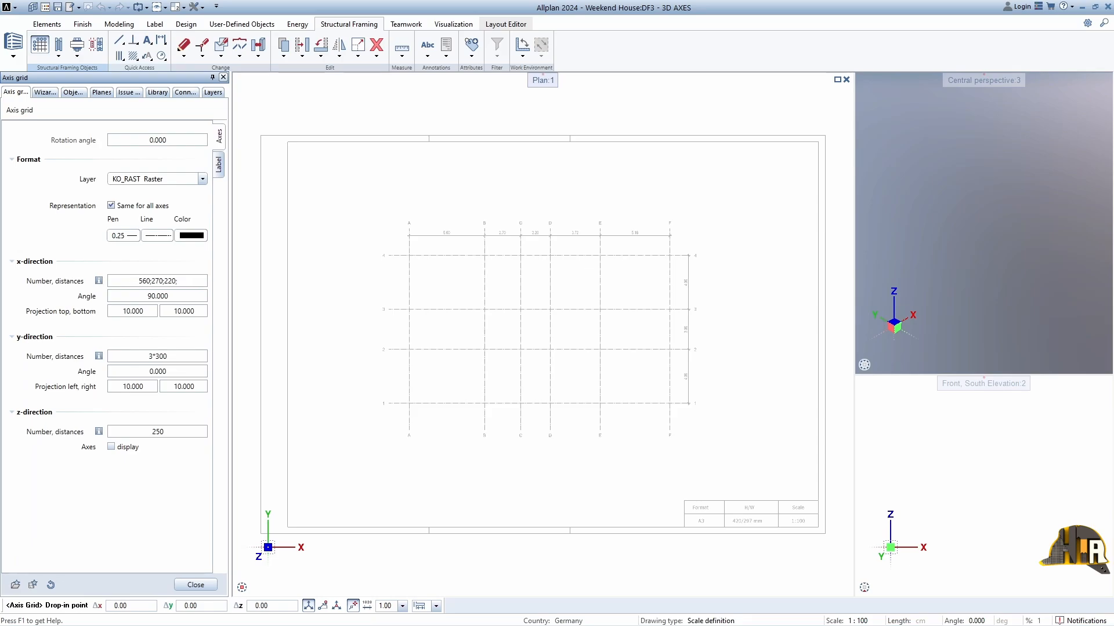
text(372;518)
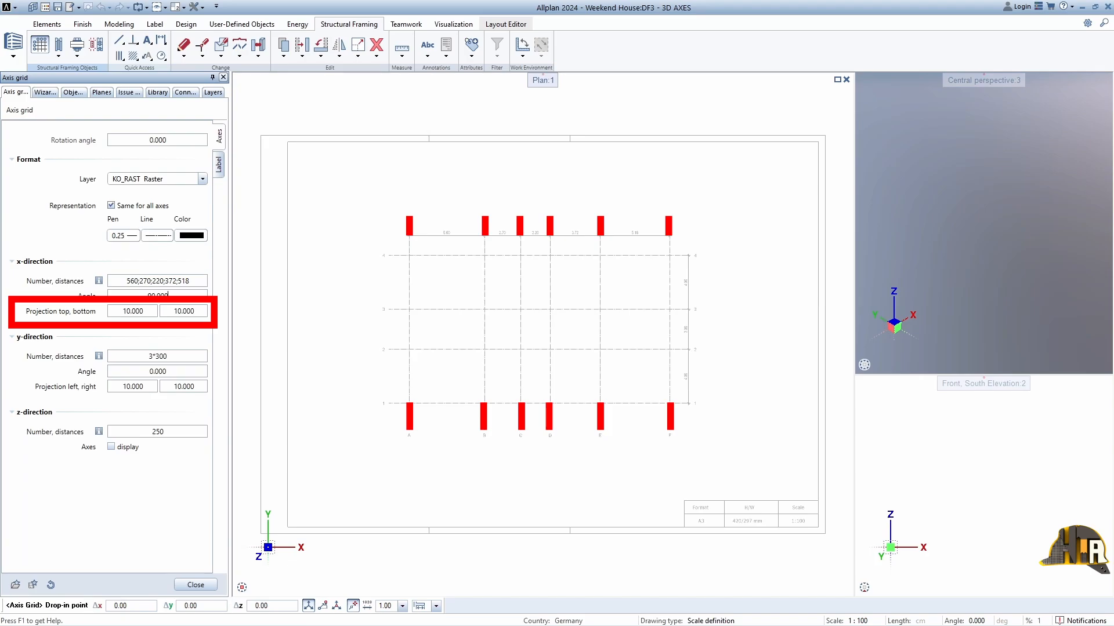
Step: Set the top and bottom projections of the x-direction axes to 200 cm each
double_click(133, 311)
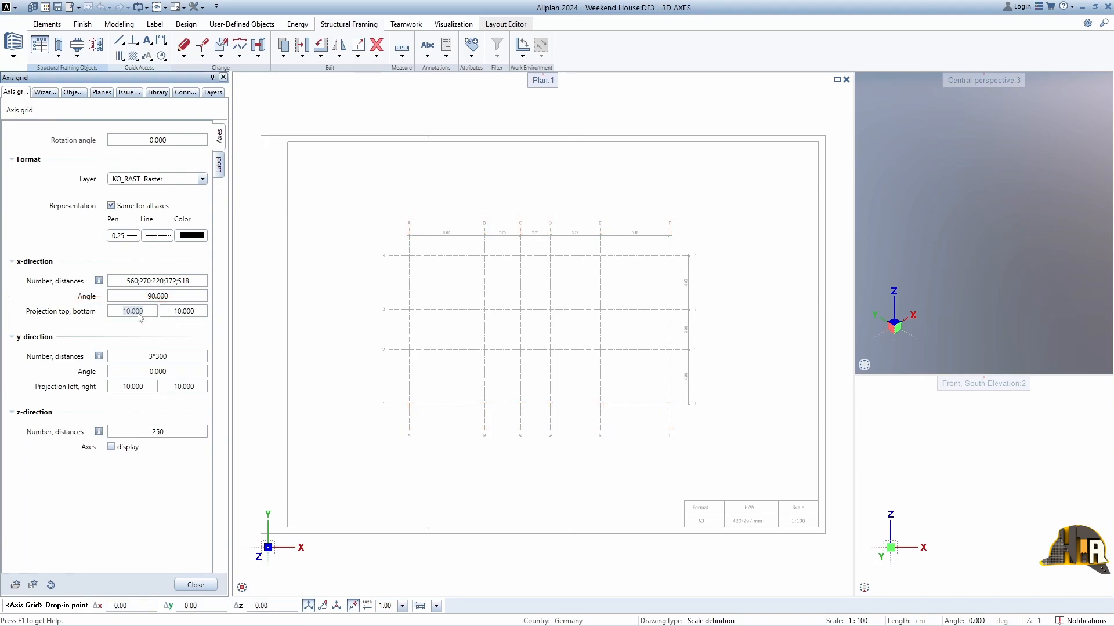
text(200)
key(Return)
double_click(184, 311)
text(200)
key(Return)
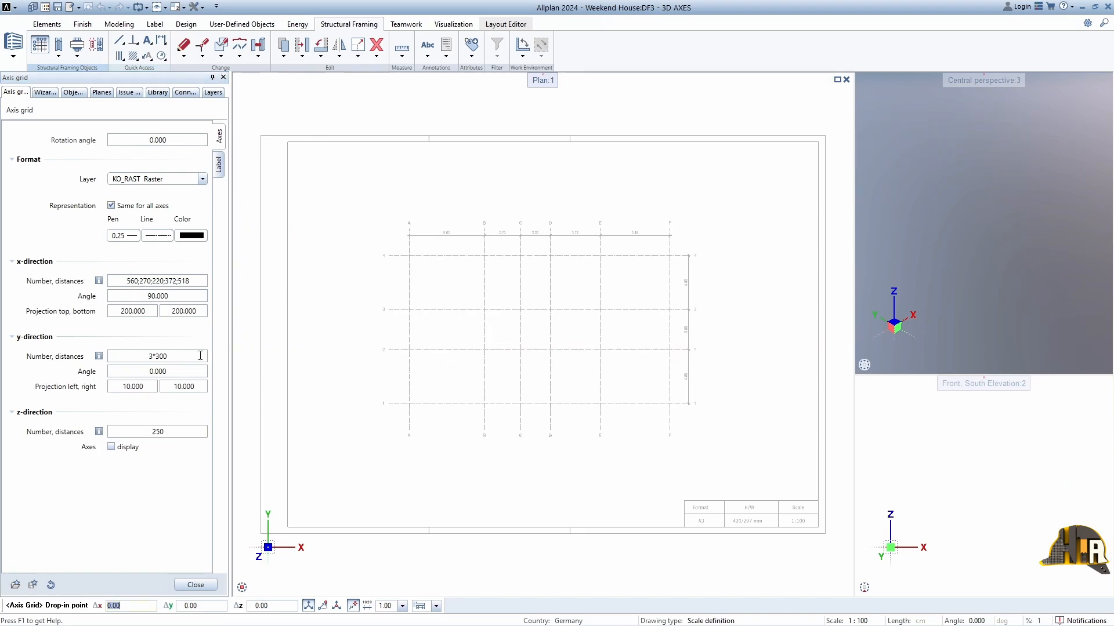
Step: Set the axis distances in the y-direction to 400;300;400
drag(201, 355, 91, 342)
text(400;)
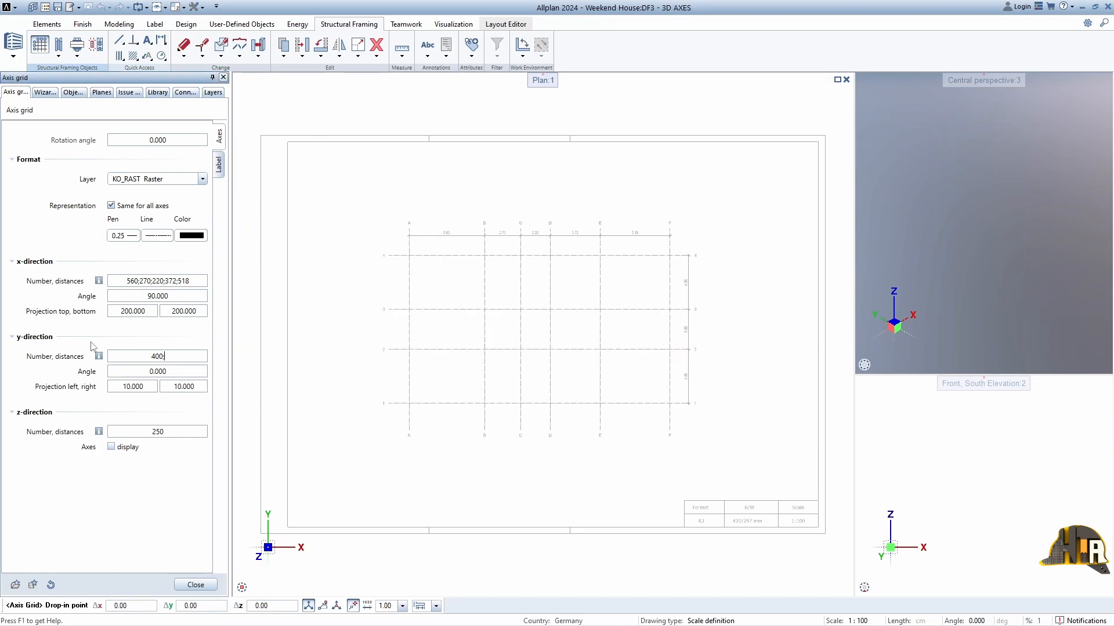
text(300;400)
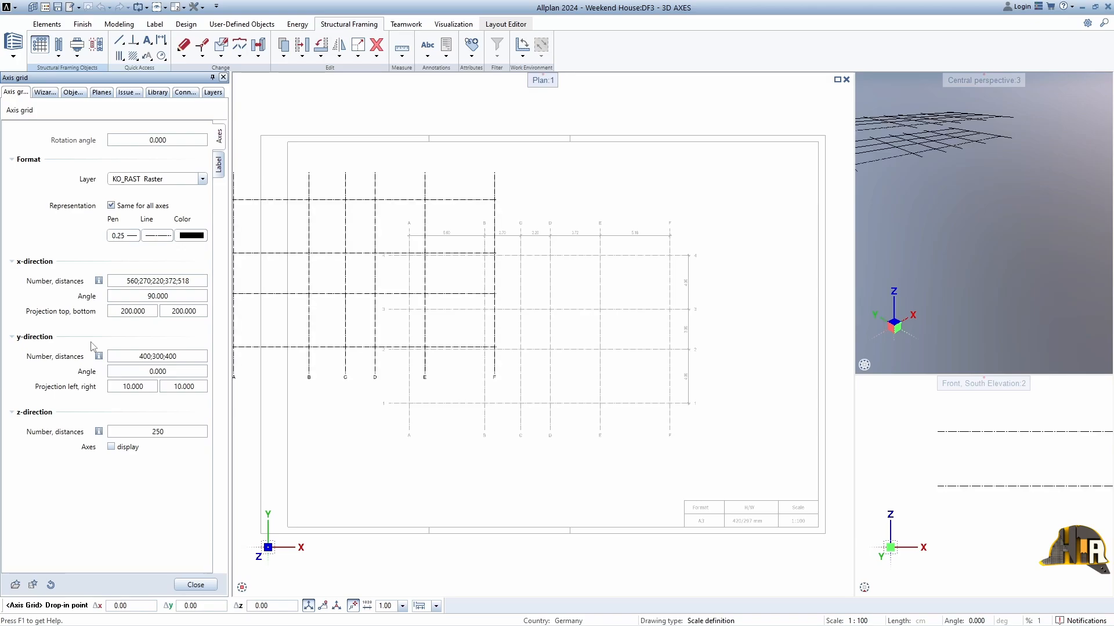
click(176, 373)
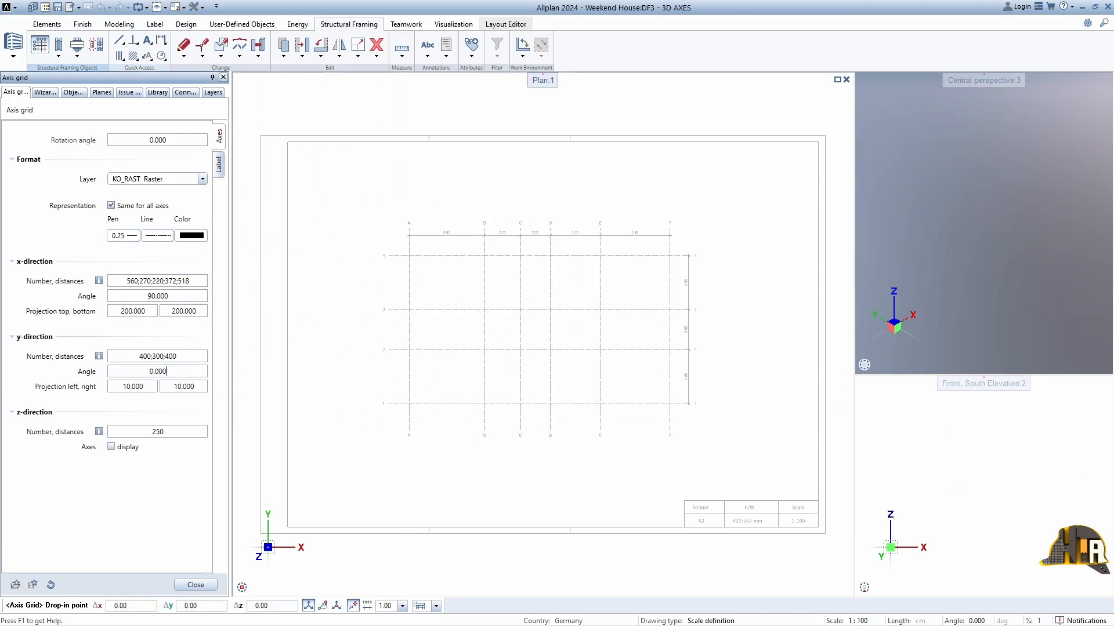
Step: Set the left and right projections of the y-direction axes to 150 cm each
click(144, 386)
text(150)
key(Return)
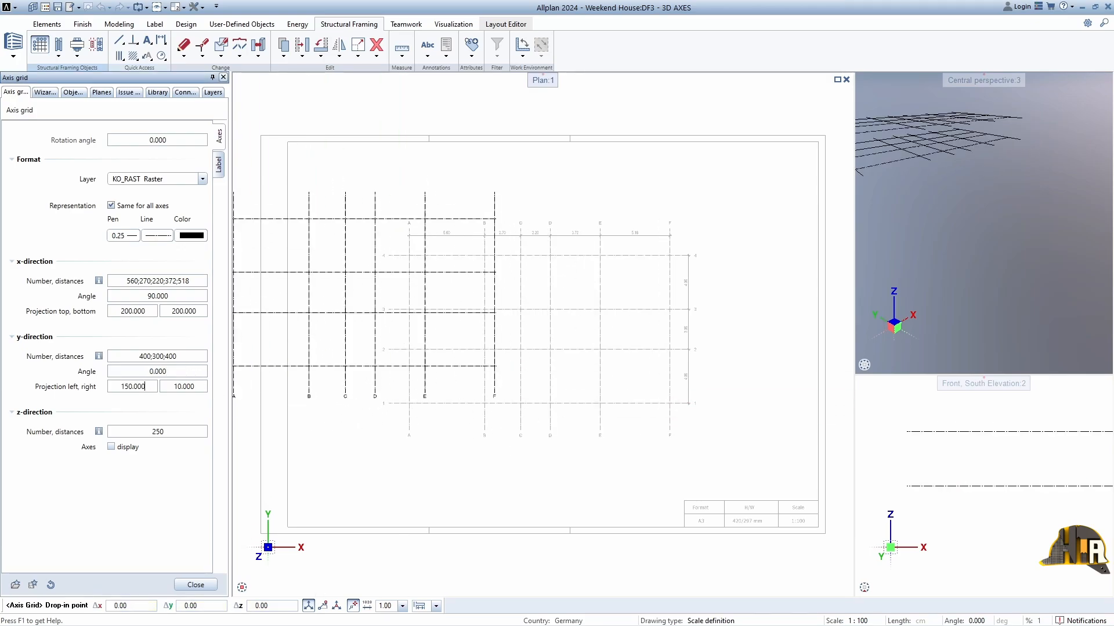
click(193, 386)
text(150)
key(Return)
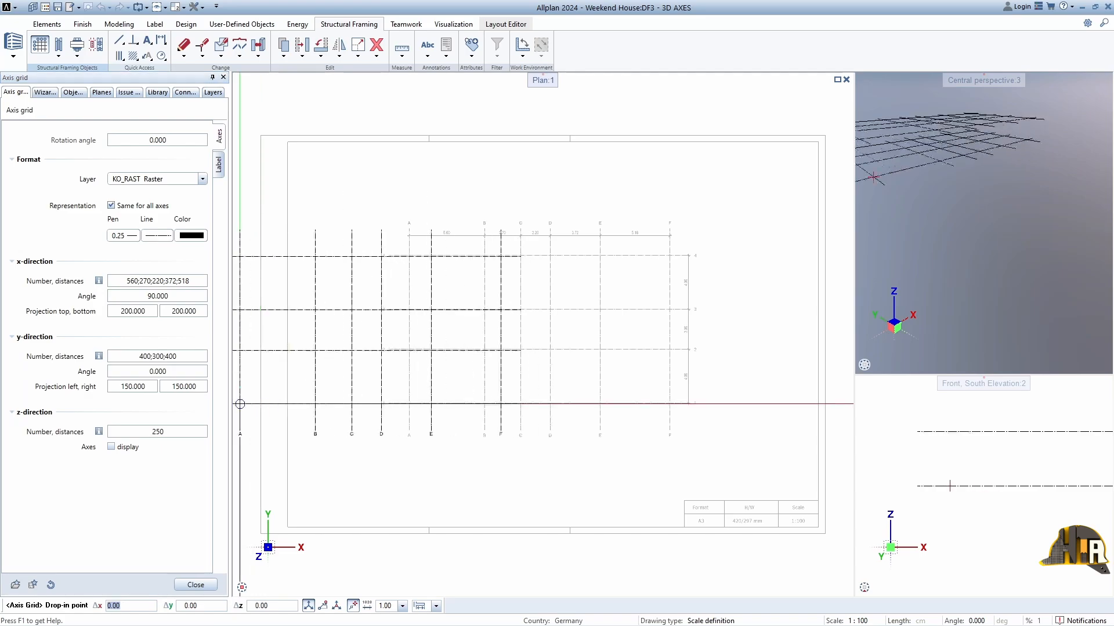
Step: Set the number and distances in the z-direction to 3*250
click(151, 432)
text(3*250)
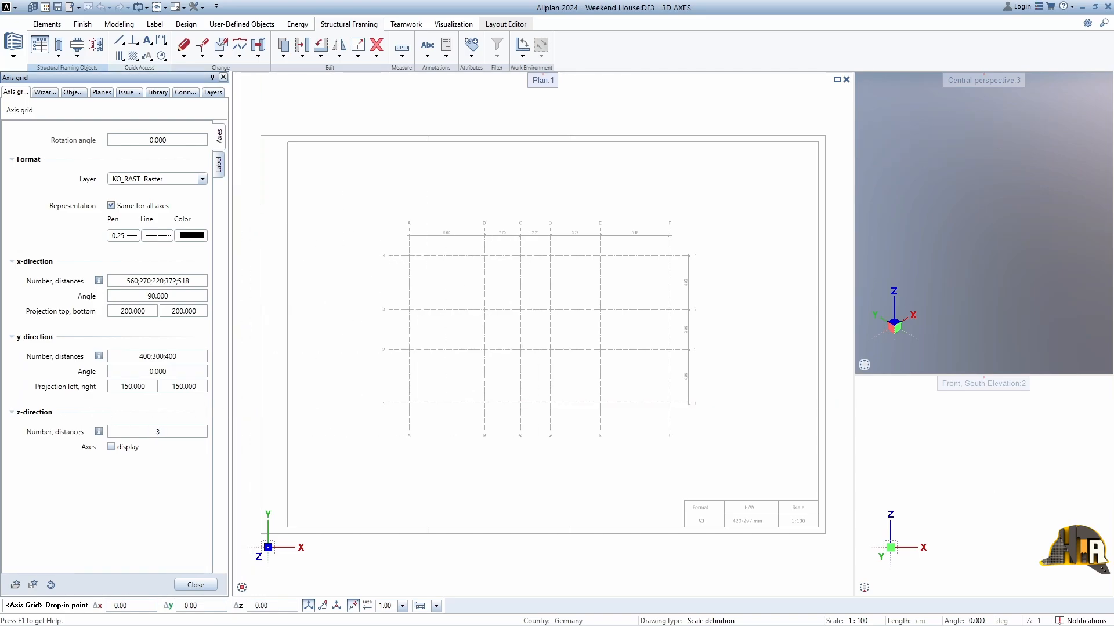
key(Return)
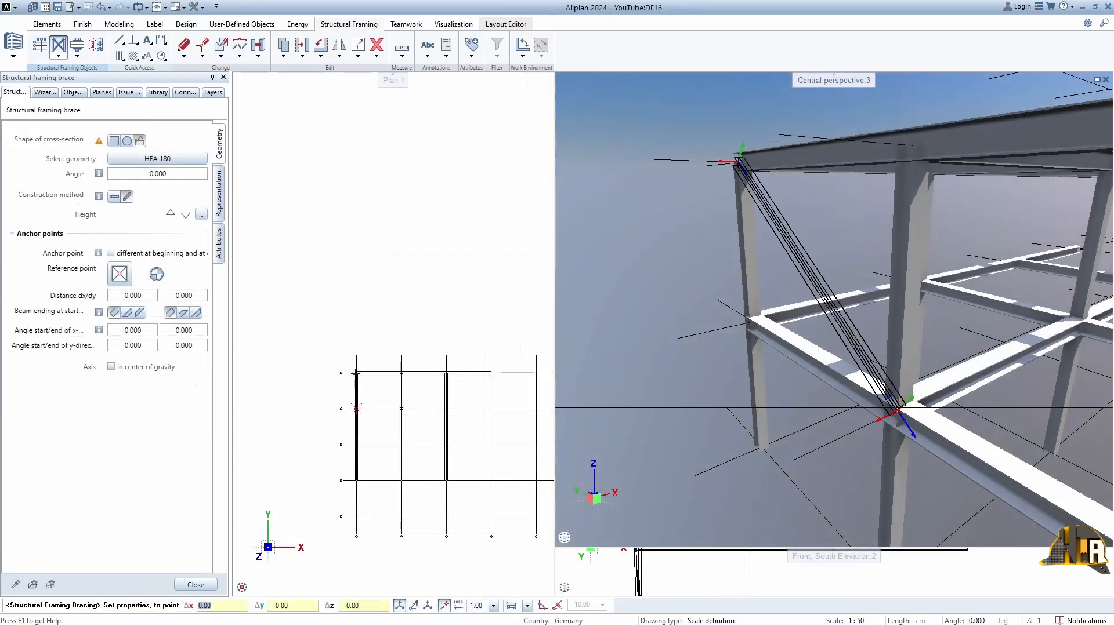
key(Escape)
click(59, 57)
click(90, 92)
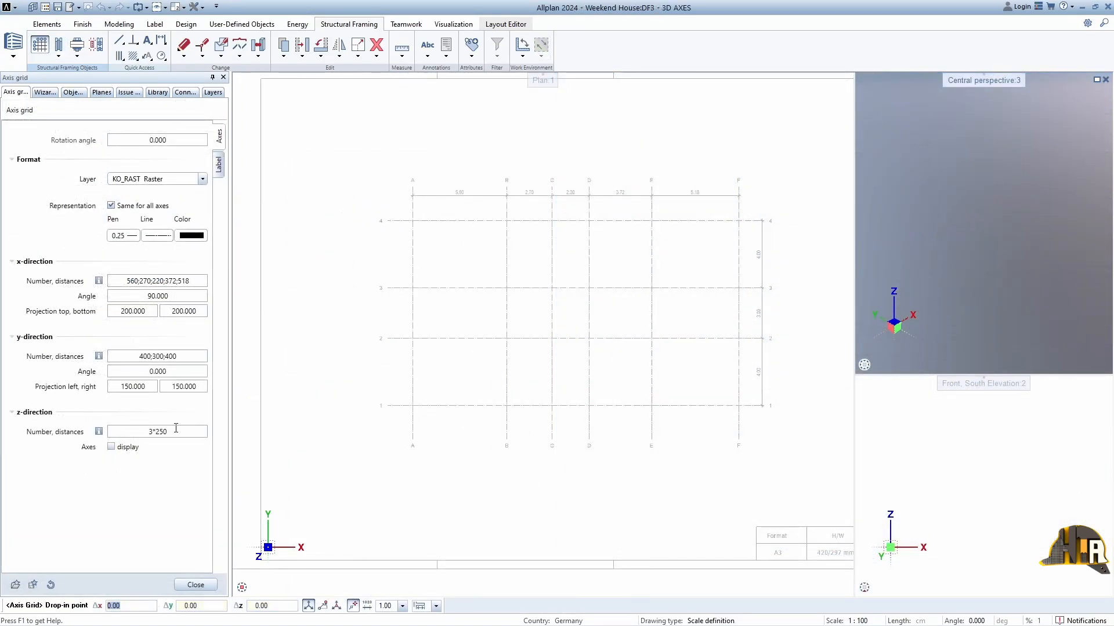
Step: Set the z-direction distance to 0 for a single-level axis grid
click(148, 430)
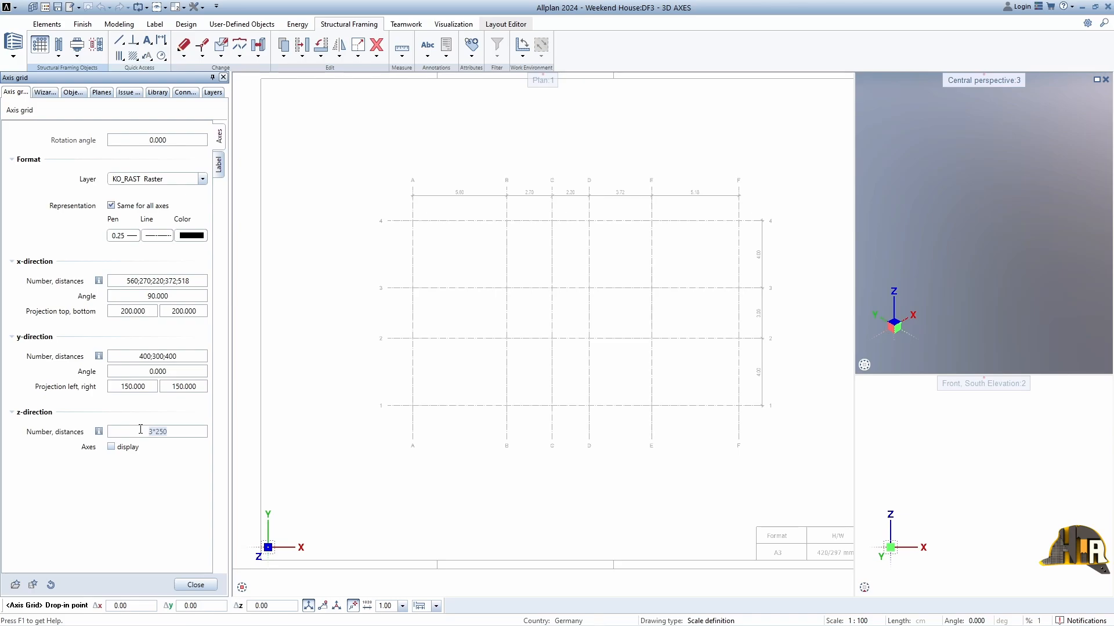
text(0)
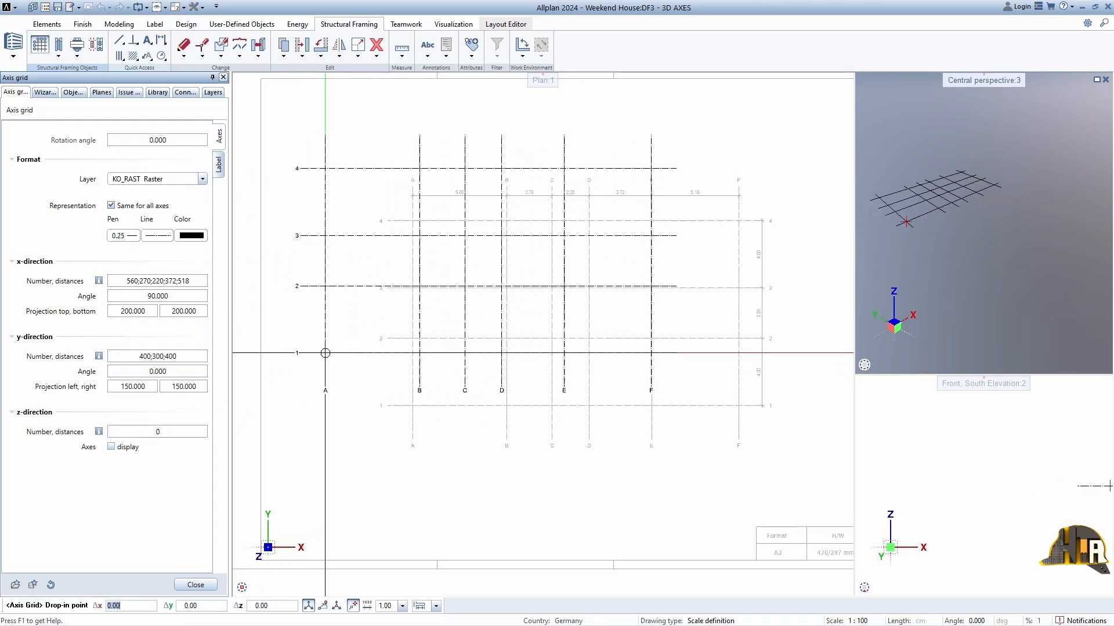
Step: Check the axis grid's label settings, including the same-for-all-axes option and the text parameters
click(222, 172)
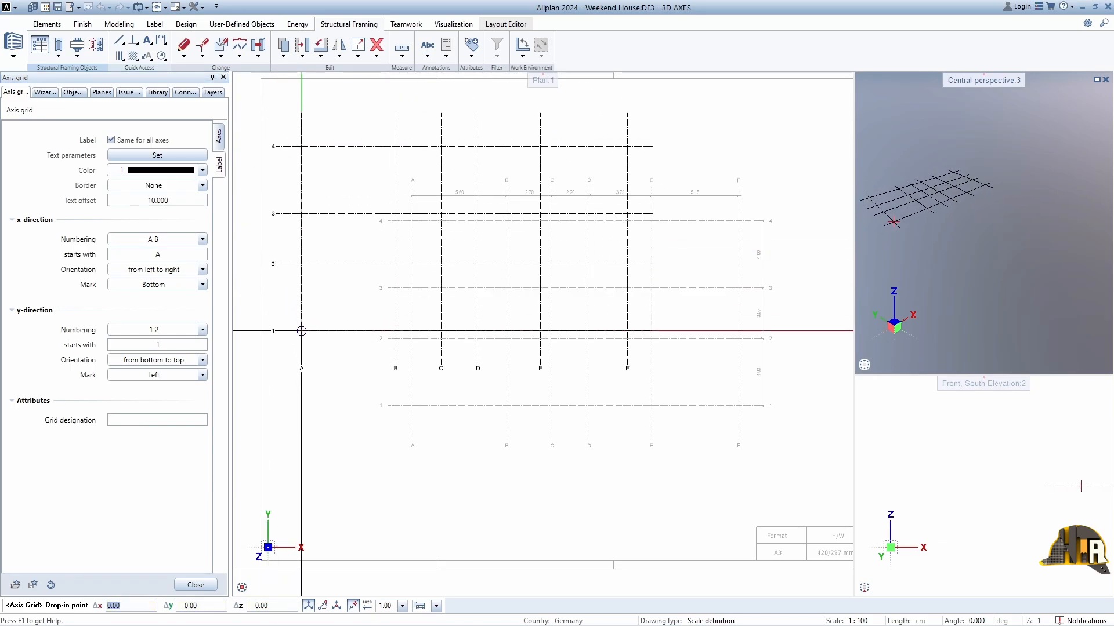
click(111, 140)
click(112, 140)
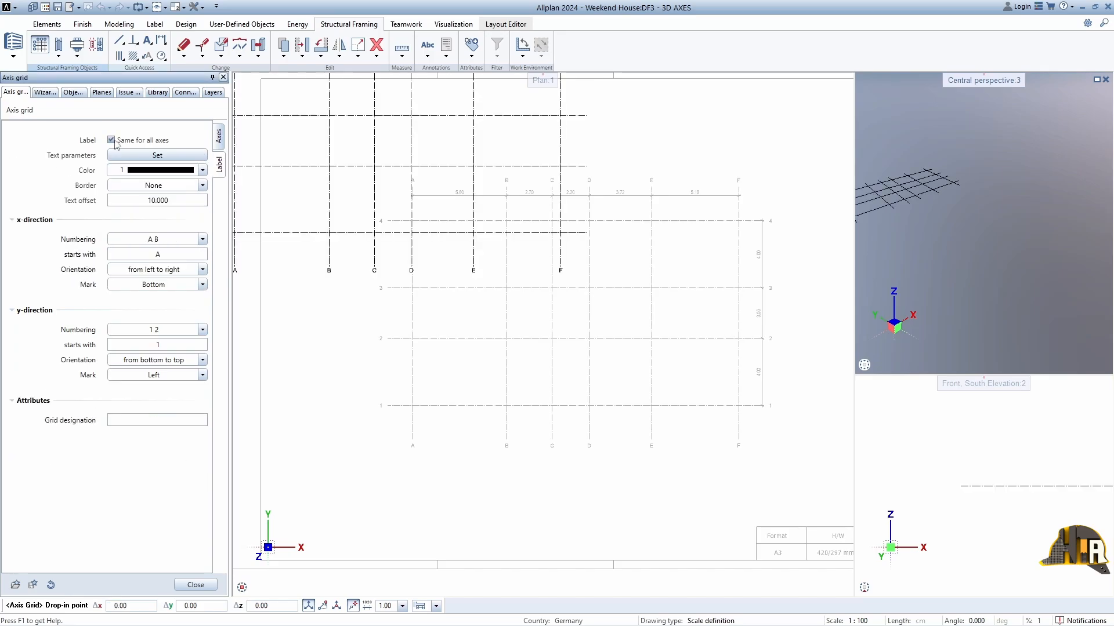
click(126, 156)
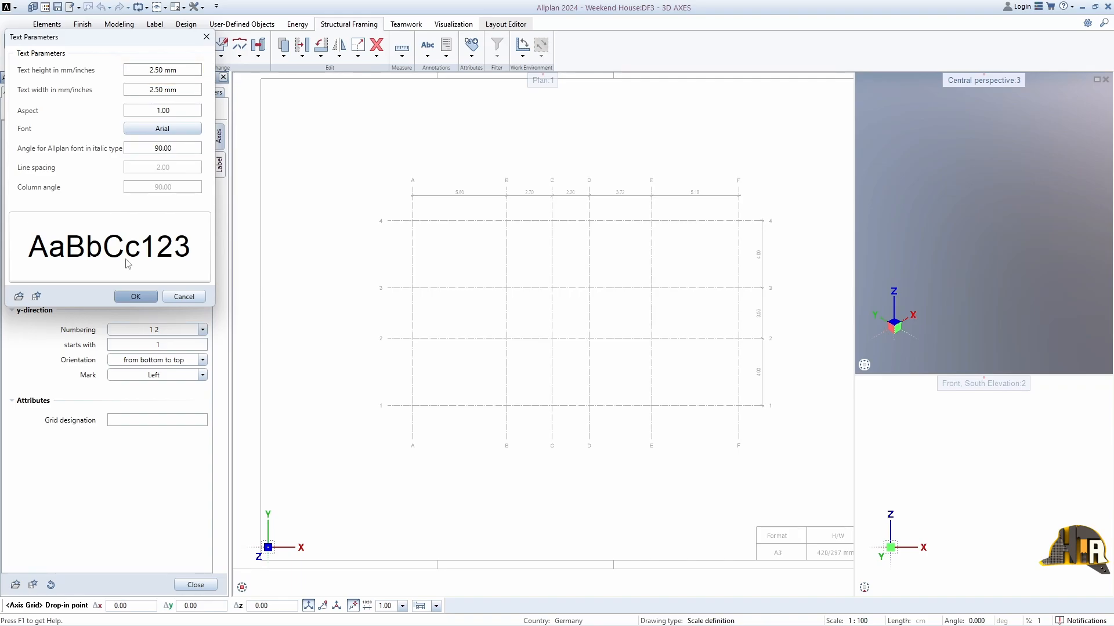
click(135, 296)
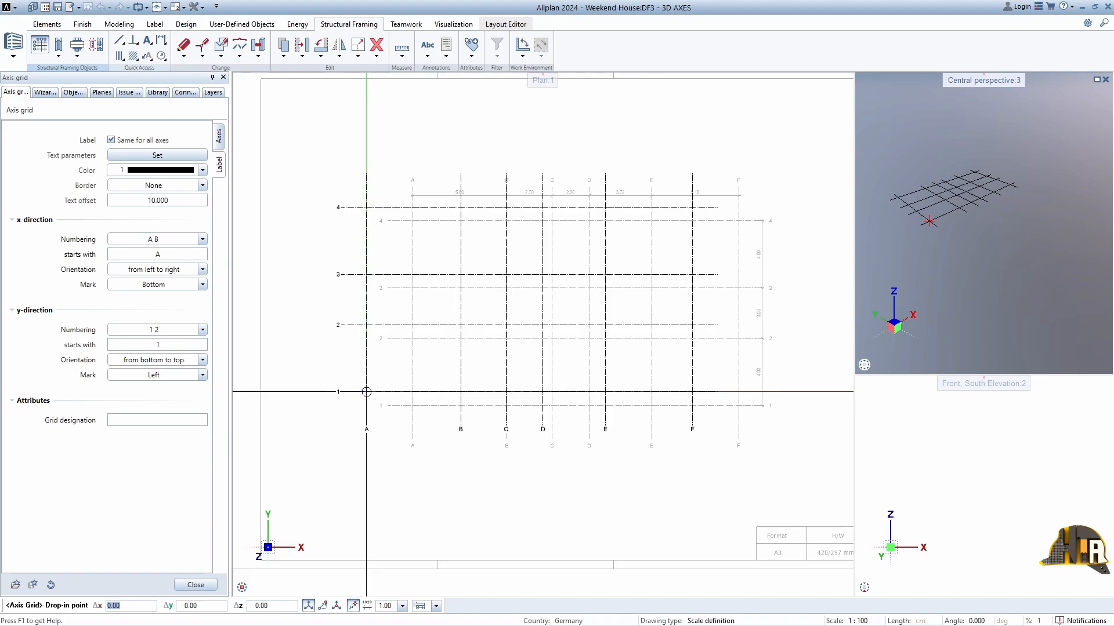
Step: Place the axis grid with its origin at the intersection of axes A and 1 on the imported plan
scroll(366, 392, up, 5)
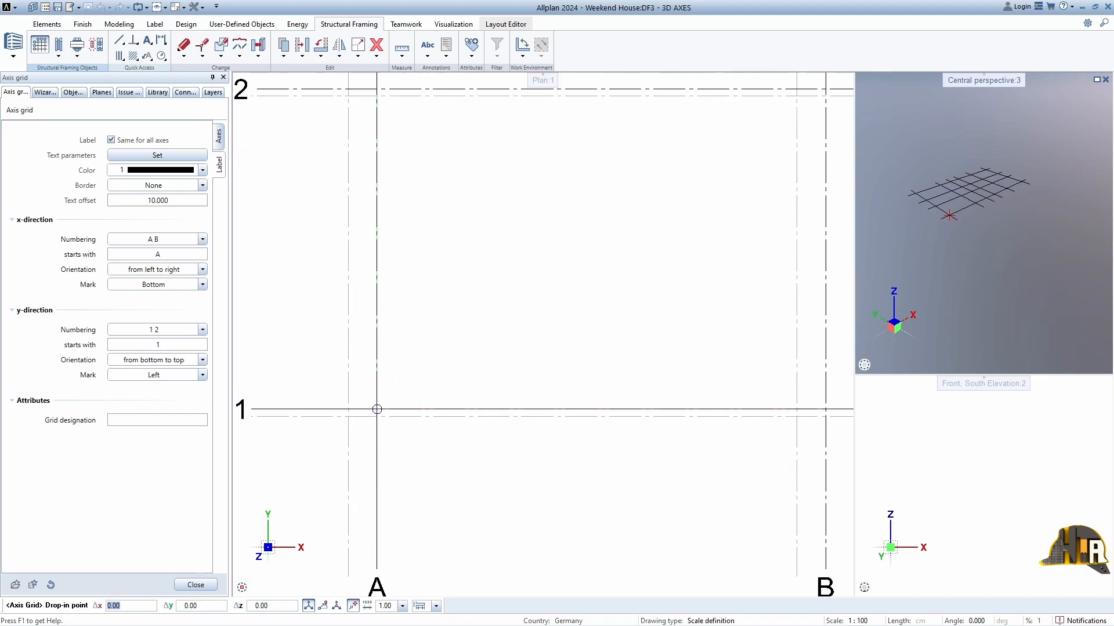
scroll(377, 410, up, 3)
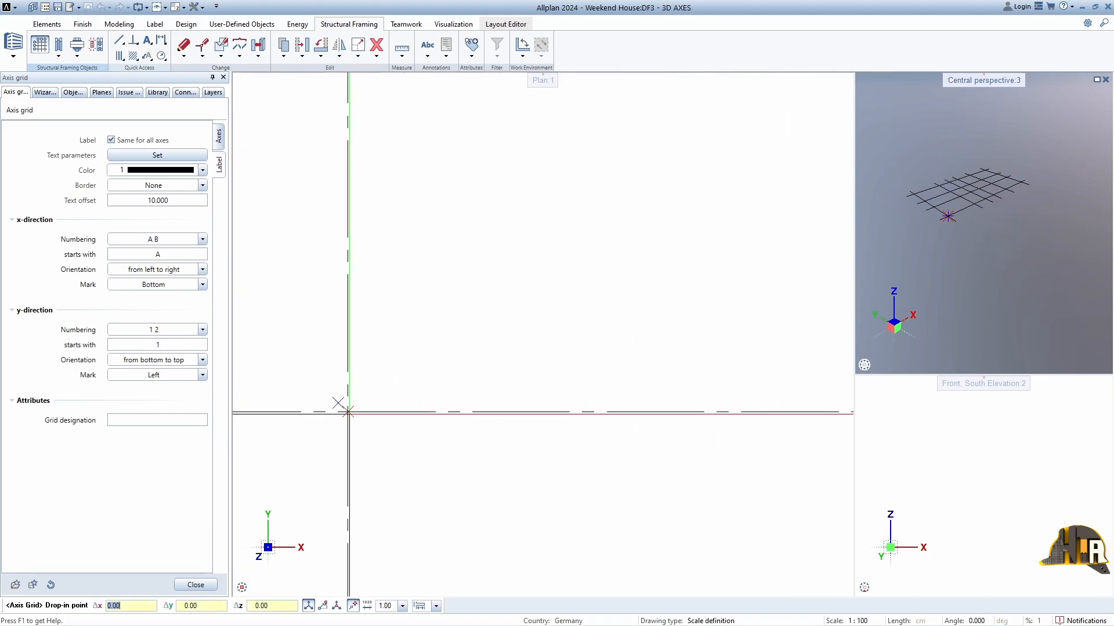
click(348, 412)
scroll(477, 495, down, 8)
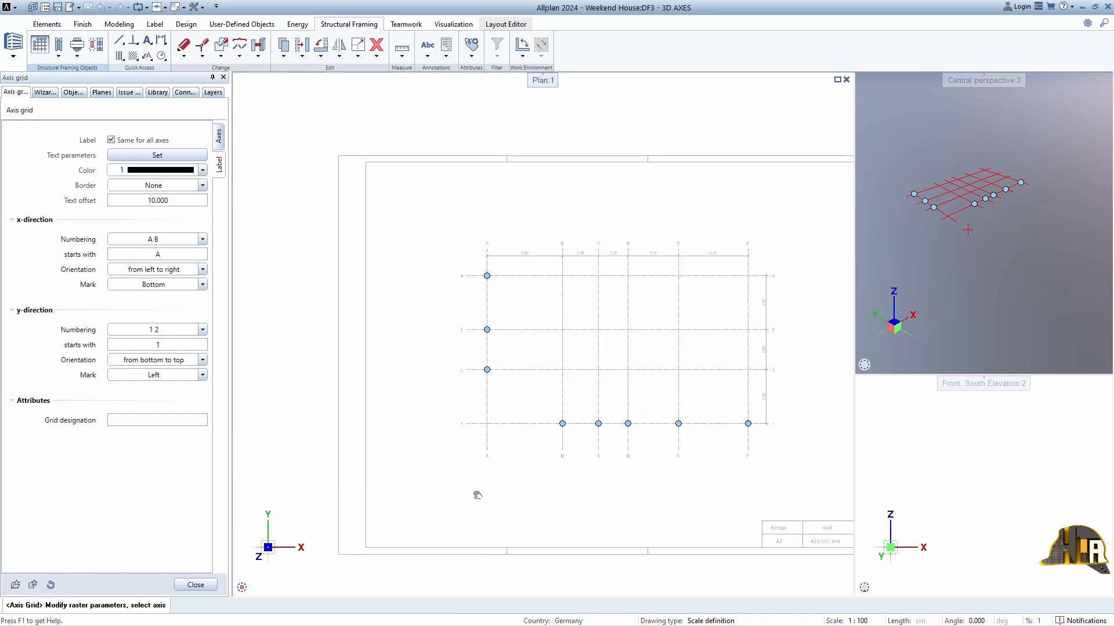
scroll(477, 496, up, 2)
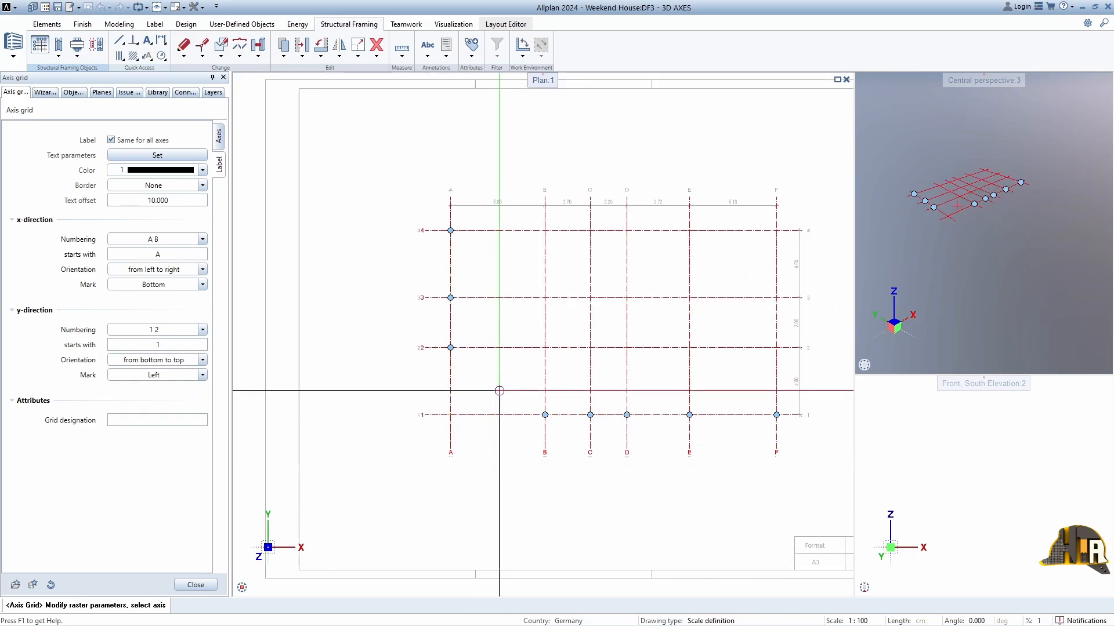
Step: Give the axis grid labels a circular border and finish the axis grid
click(156, 185)
click(156, 197)
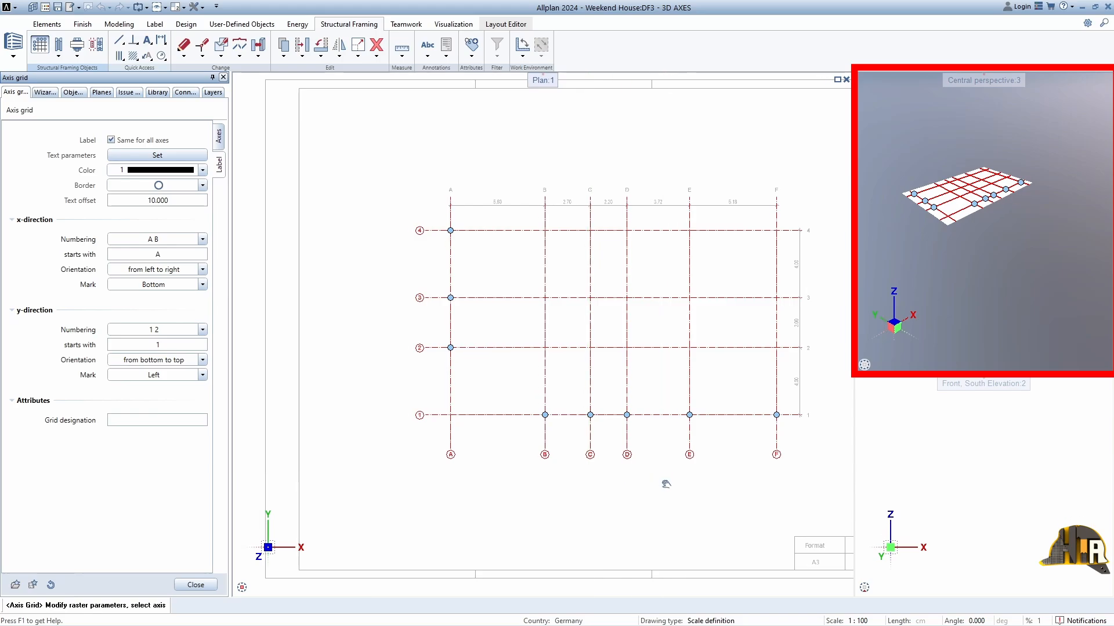
middle_drag(666, 484, 627, 477)
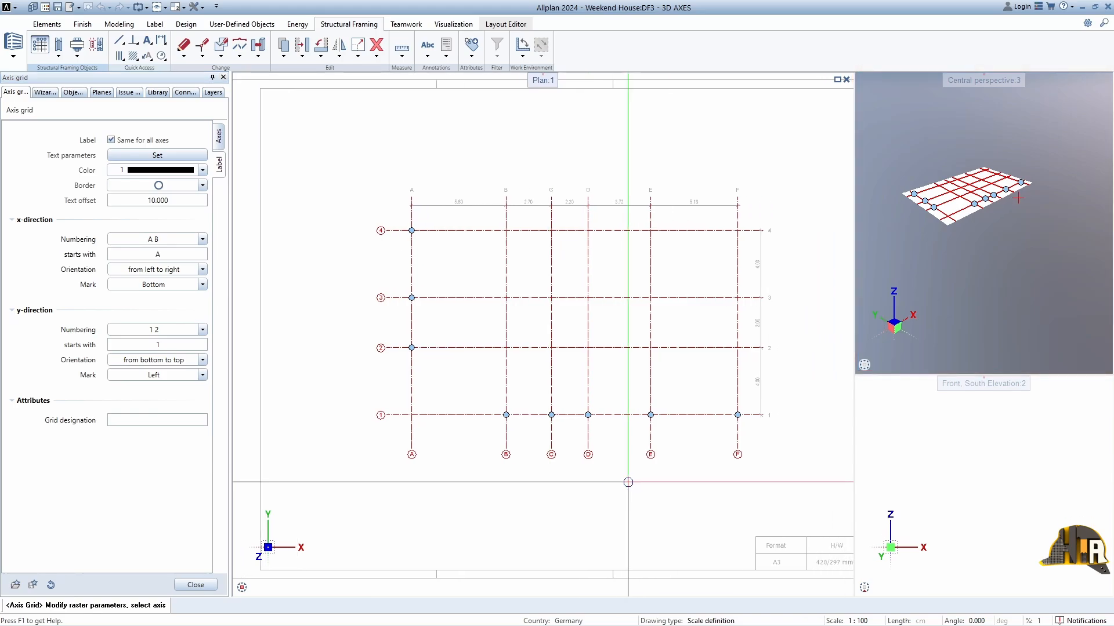
click(196, 584)
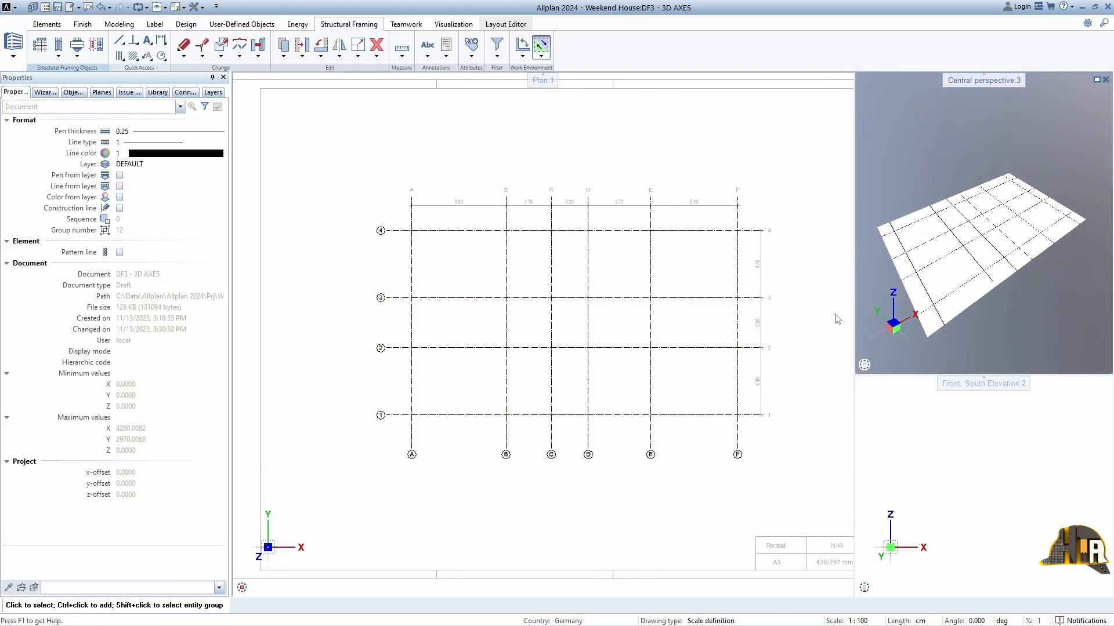
Step: Unload the 2D AXES drawing file, keeping 3D AXES current, and reset the workspace to the plan, perspective and south elevation viewport layout
double_click(834, 313)
drag(536, 8, 541, 30)
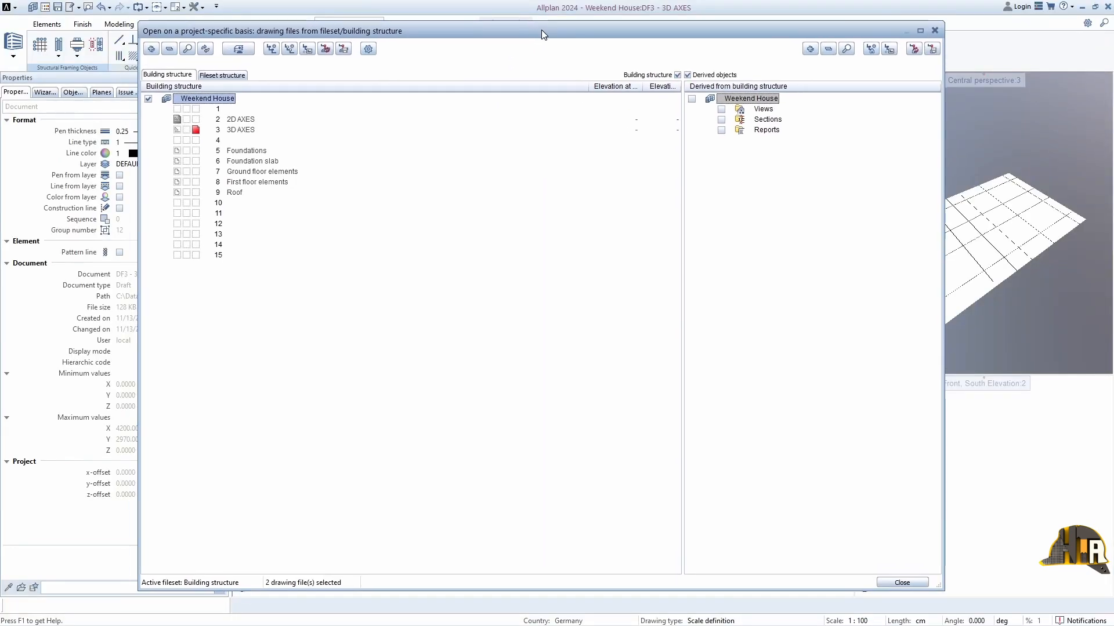
drag(681, 229, 621, 385)
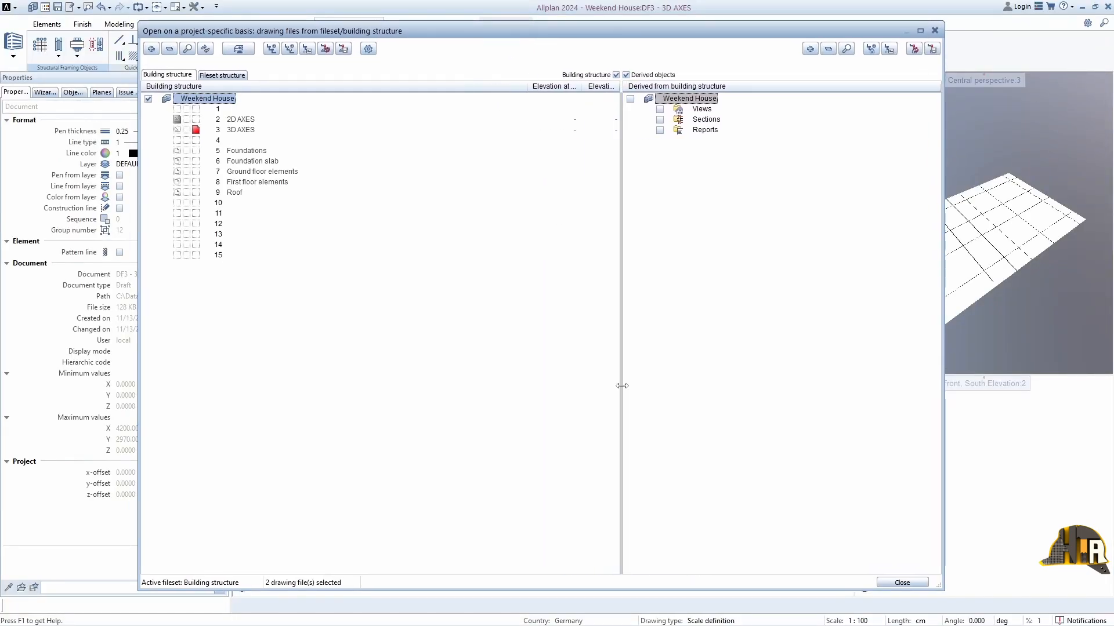
mouse_move(938, 586)
mouse_down()
mouse_move(775, 439)
mouse_move(833, 438)
mouse_up()
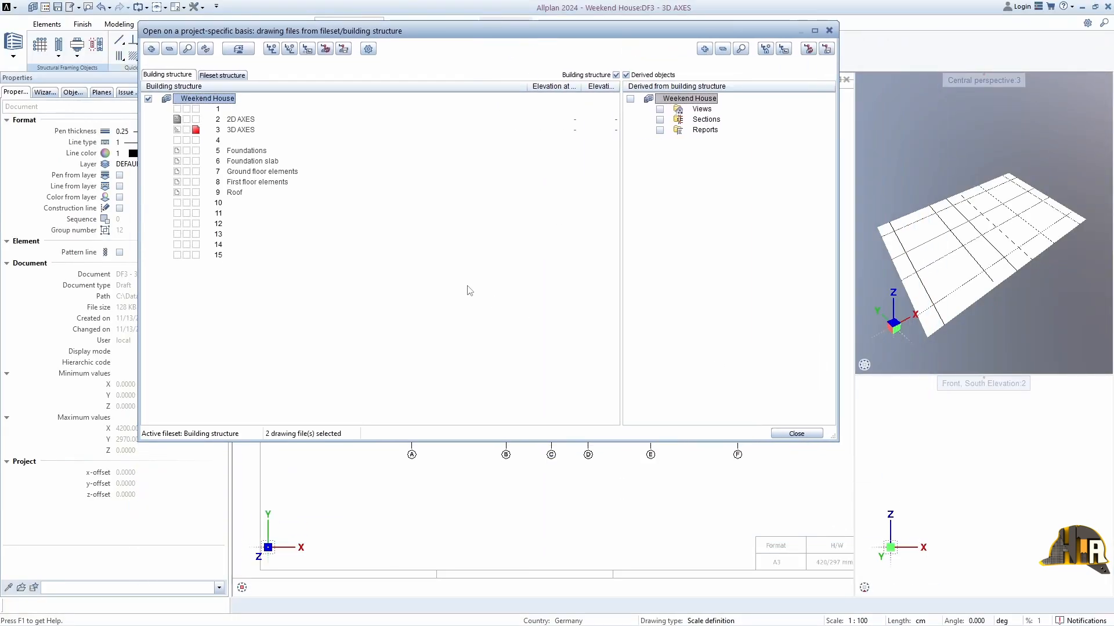
click(178, 120)
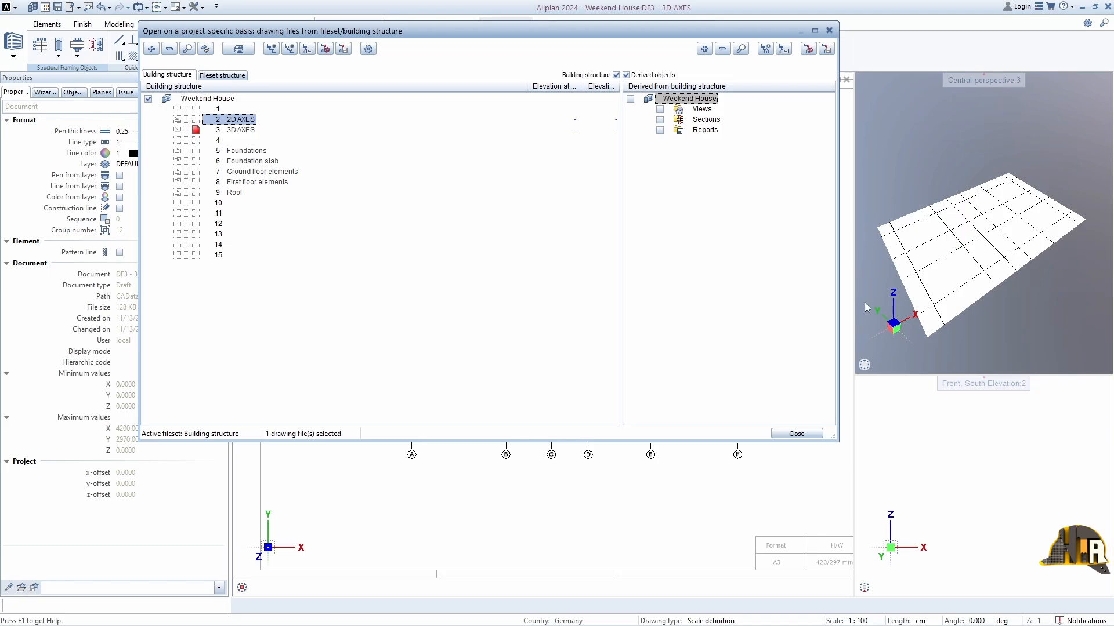
click(800, 434)
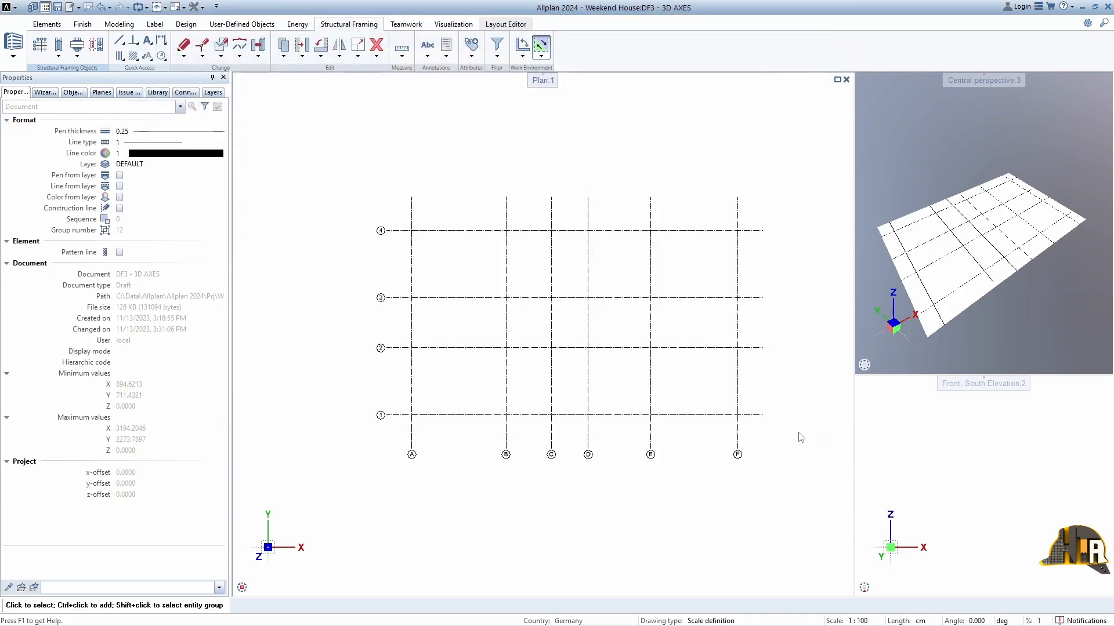
key(alt+2)
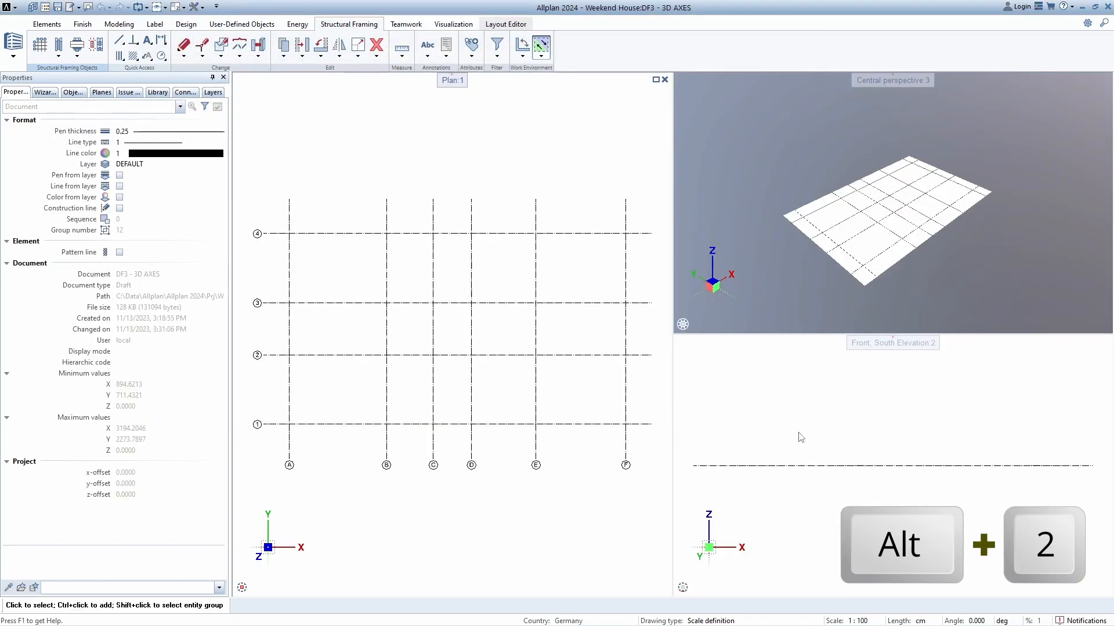